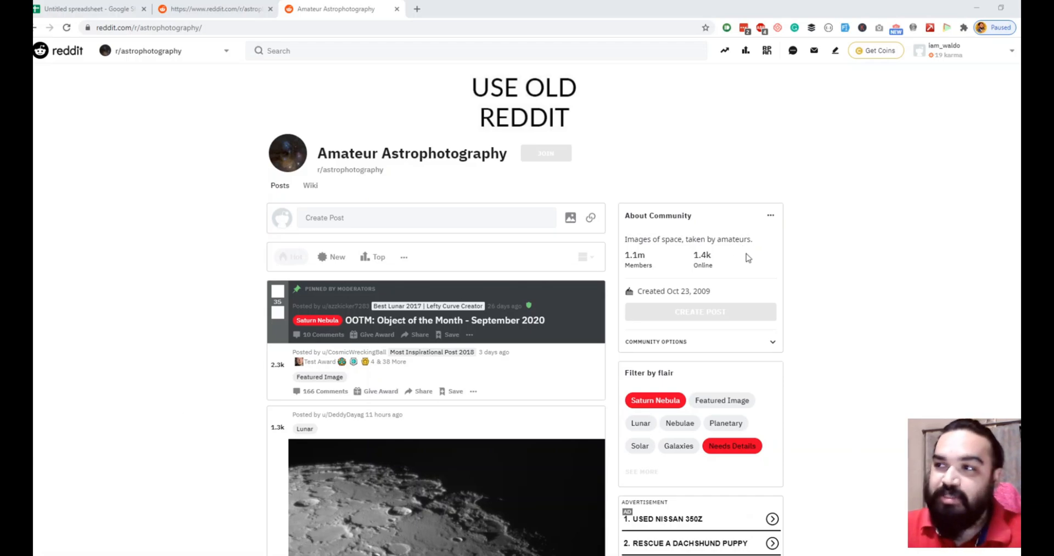
pyautogui.scroll(-3, 710, 301)
pyautogui.scroll(-5, 710, 301)
pyautogui.scroll(-5, 710, 301)
pyautogui.scroll(-5, 710, 301)
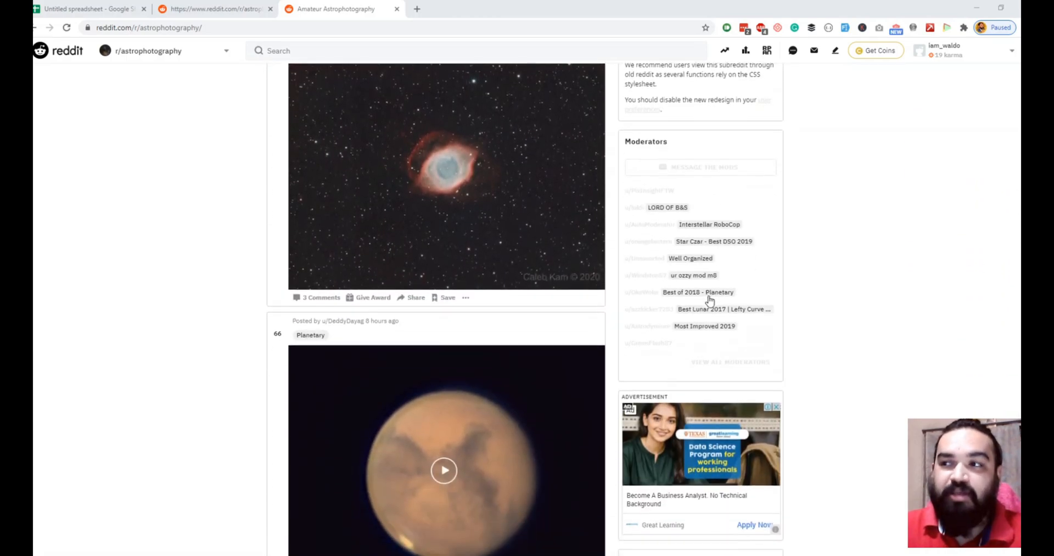
pyautogui.scroll(-5, 709, 301)
pyautogui.scroll(-4, 710, 301)
pyautogui.scroll(-3, 710, 301)
pyautogui.scroll(-3, 710, 301)
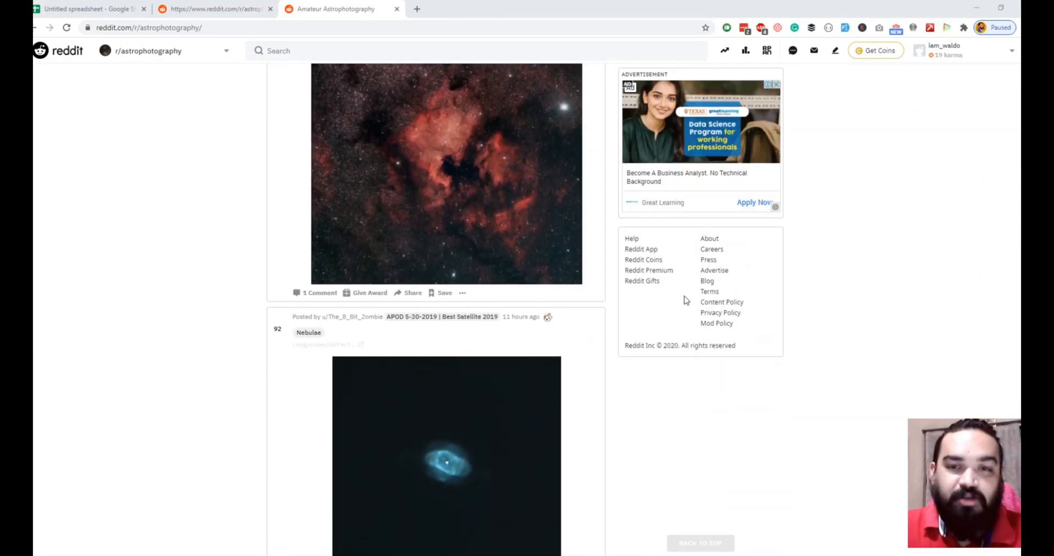
pyautogui.scroll(-5, 710, 301)
pyautogui.scroll(-5, 710, 301)
pyautogui.scroll(-5, 650, 296)
pyautogui.scroll(-5, 650, 296)
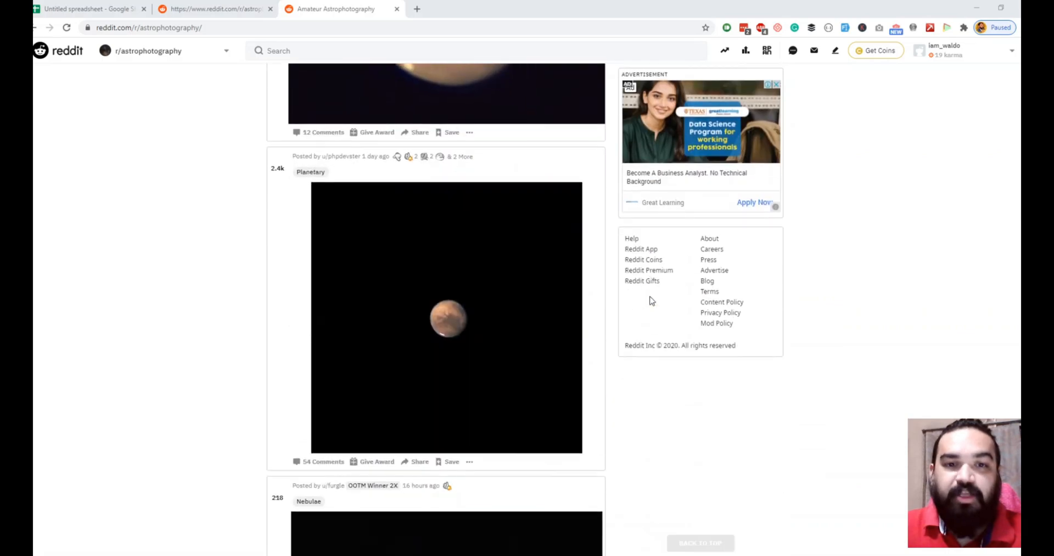
pyautogui.scroll(-3, 650, 296)
pyautogui.scroll(3, 650, 296)
pyautogui.scroll(1, 650, 296)
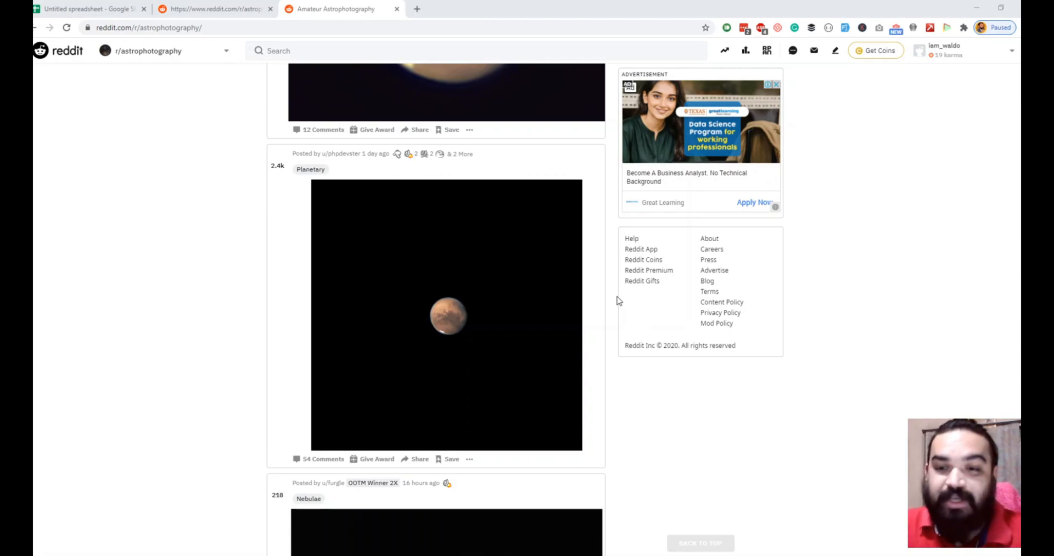
pyautogui.scroll(-5, 610, 304)
pyautogui.scroll(-5, 611, 304)
pyautogui.scroll(-2, 611, 304)
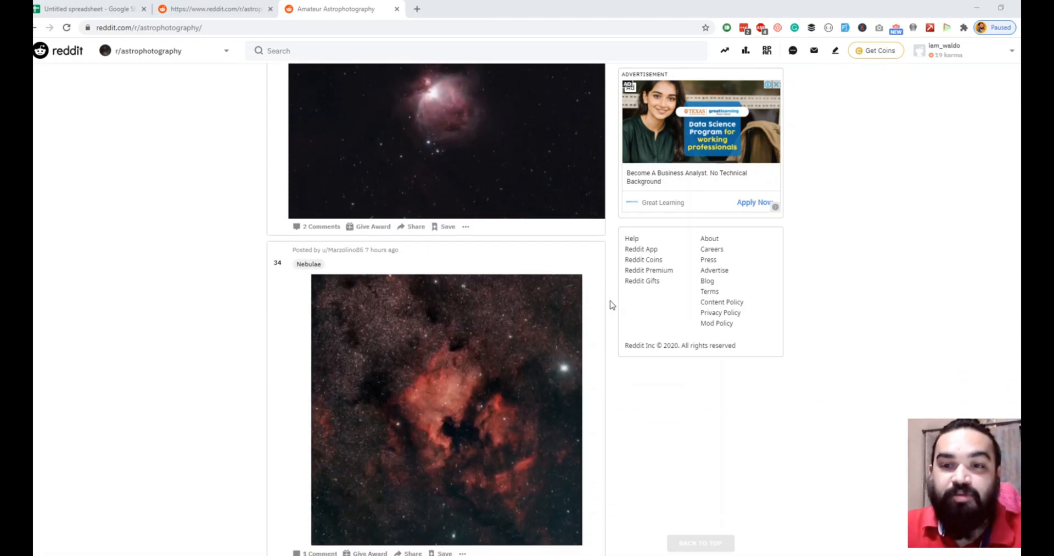
pyautogui.scroll(-1, 611, 304)
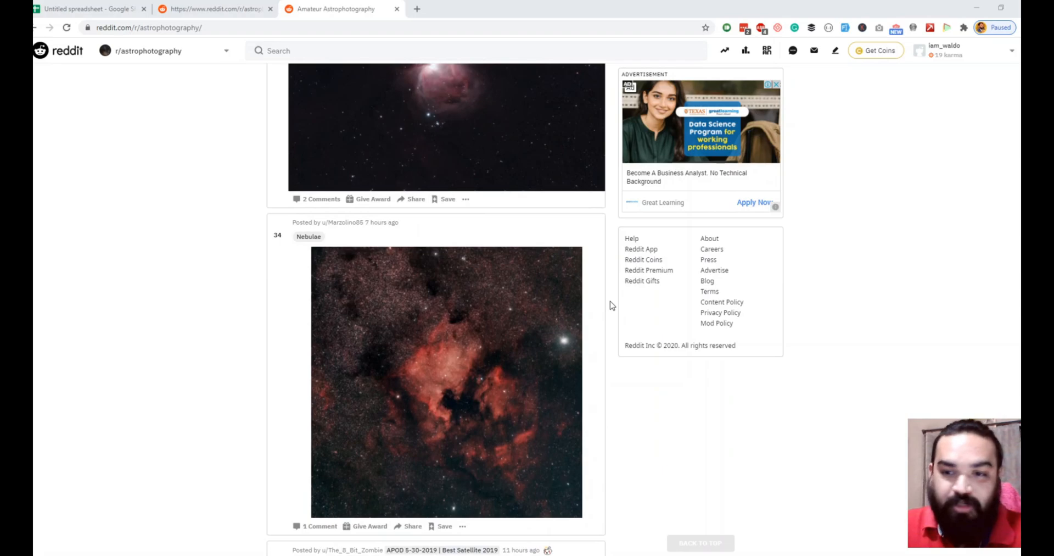
# - Review the imported Reddit post columns in the Untitled spreadsheet and inspect the title column
pyautogui.click(91, 8)
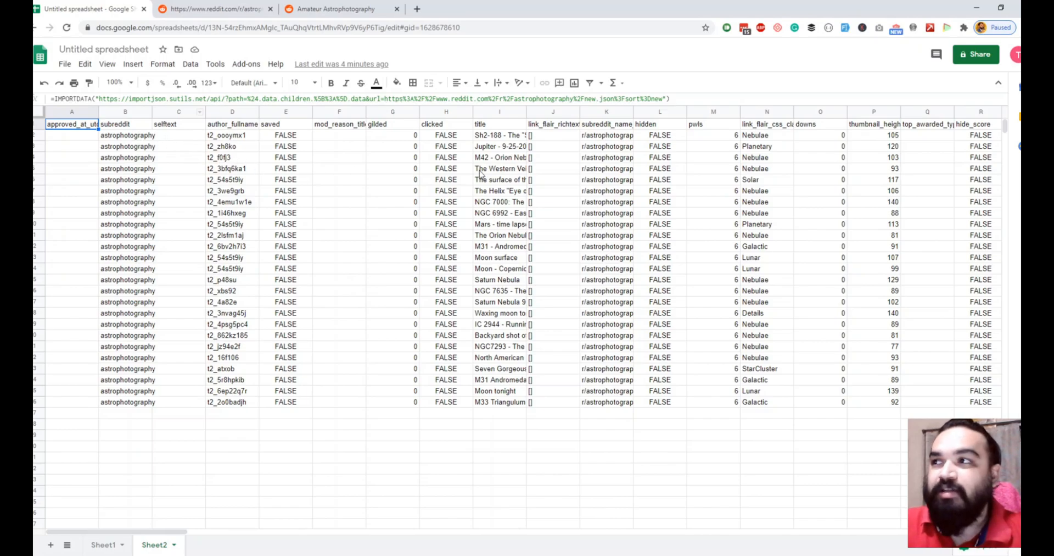
pyautogui.hscroll(4, 710, 158)
pyautogui.hscroll(4, 609, 157)
pyautogui.hscroll(6, 593, 165)
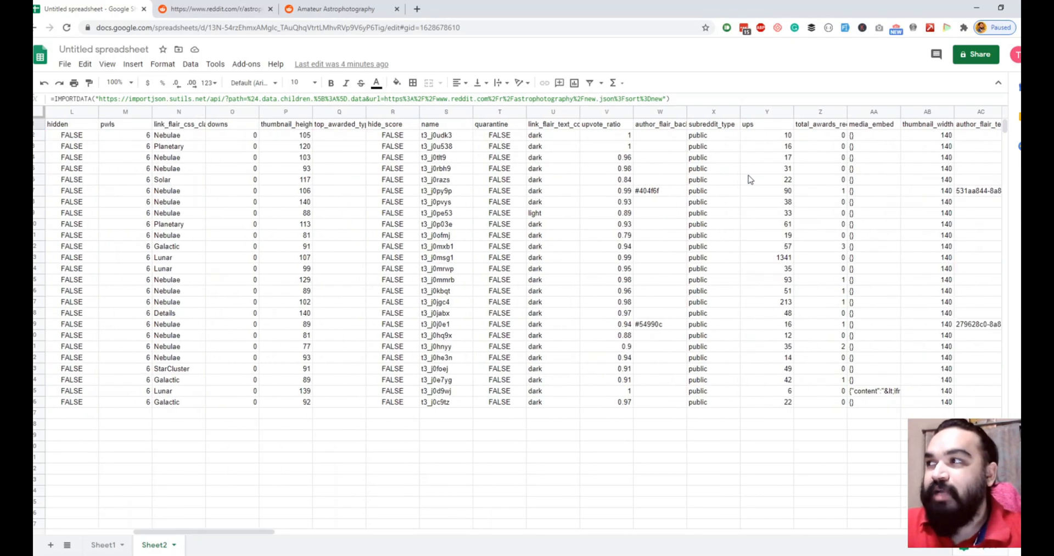
pyautogui.hscroll(5, 577, 178)
pyautogui.hscroll(5, 572, 178)
pyautogui.hscroll(5, 569, 179)
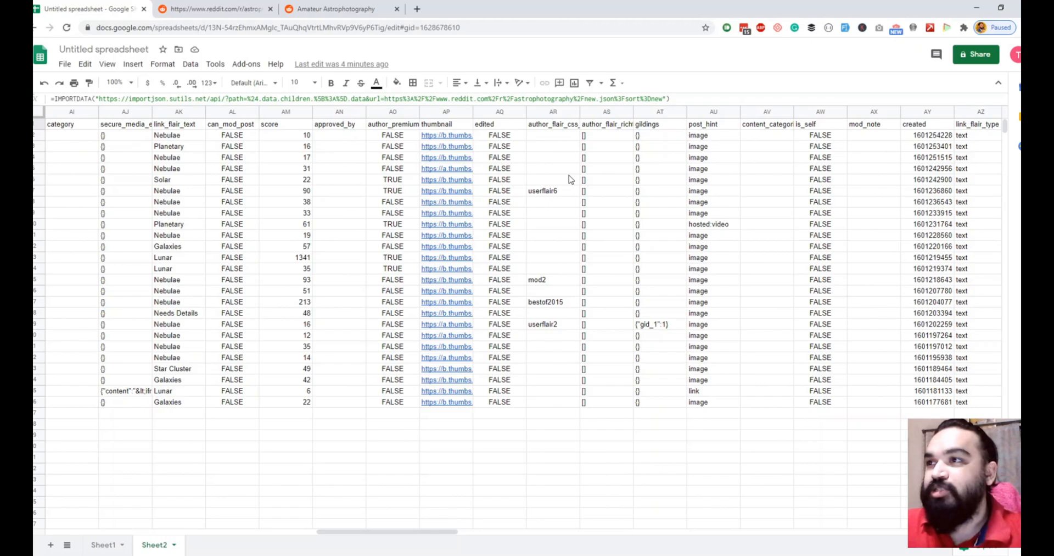
pyautogui.hotkey('ctrl', 'Home')
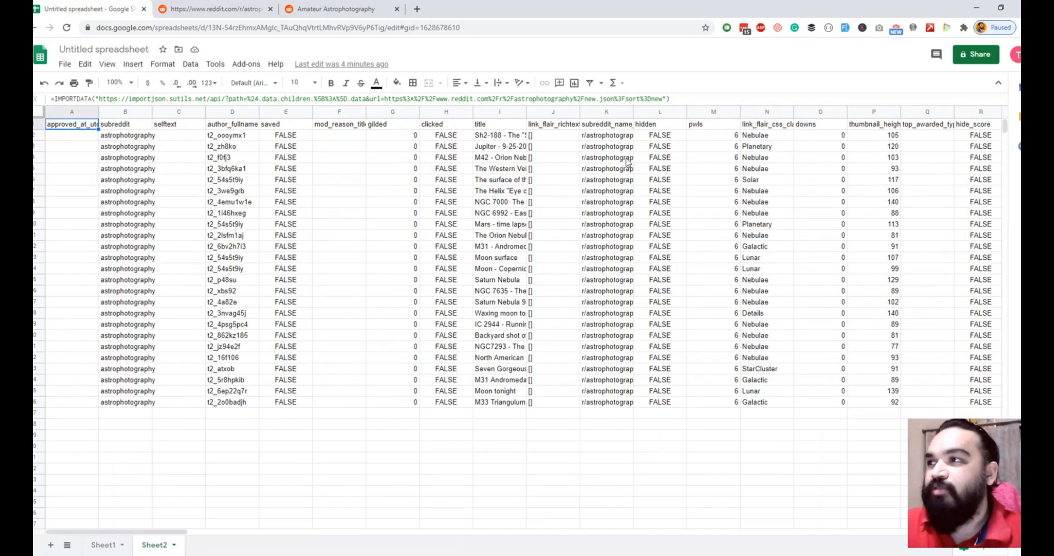
pyautogui.click(499, 135)
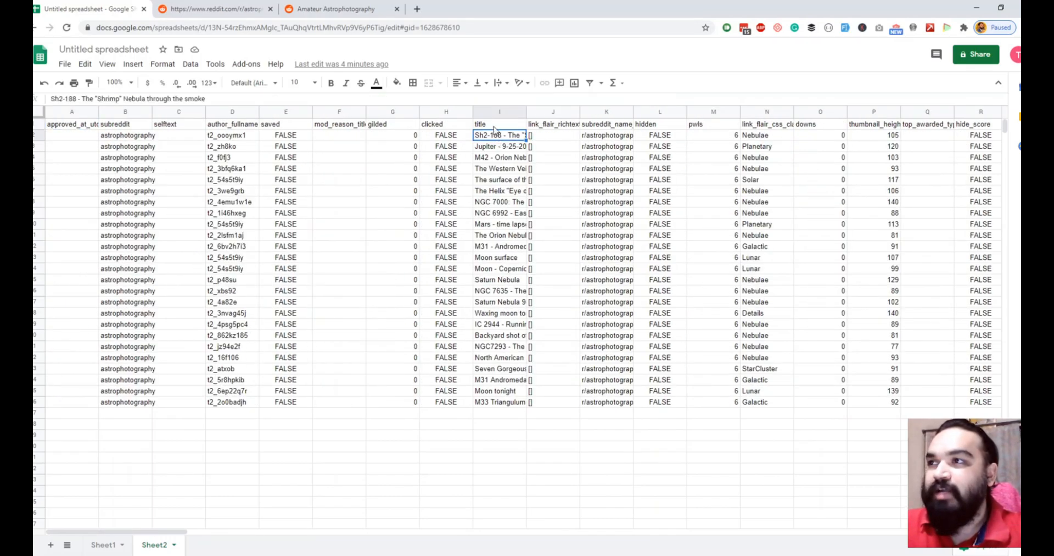
pyautogui.click(495, 126)
pyautogui.hscroll(15, 494, 128)
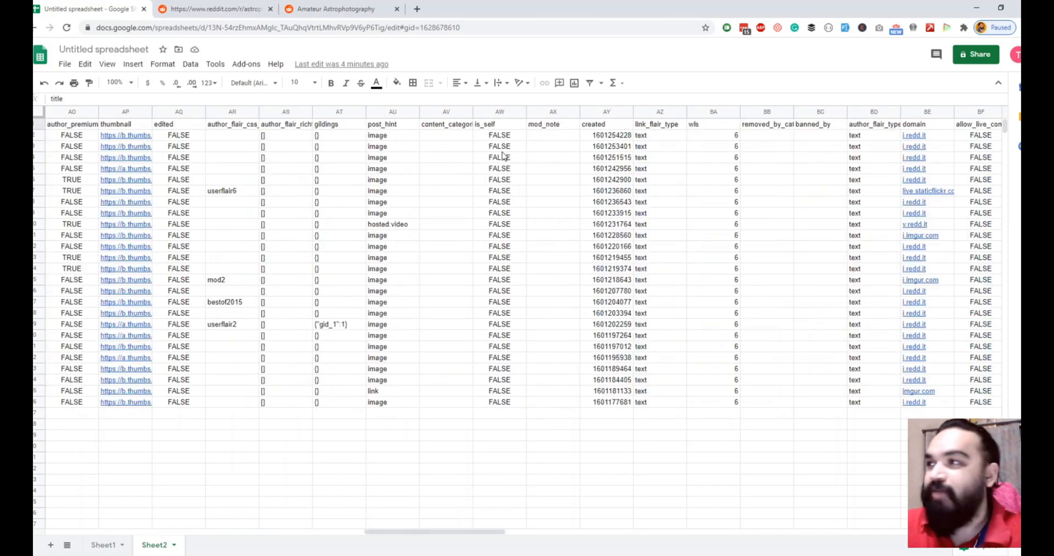
pyautogui.hscroll(15, 503, 140)
pyautogui.hscroll(10, 504, 152)
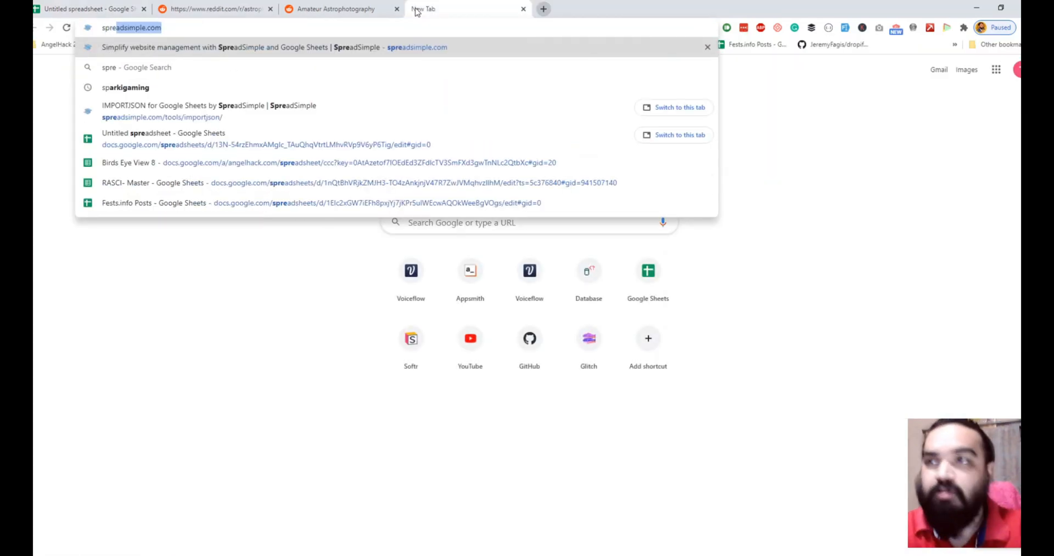
# - Load spreadsimple.com and go to the Dashboard listing existing websites
pyautogui.press('Return')
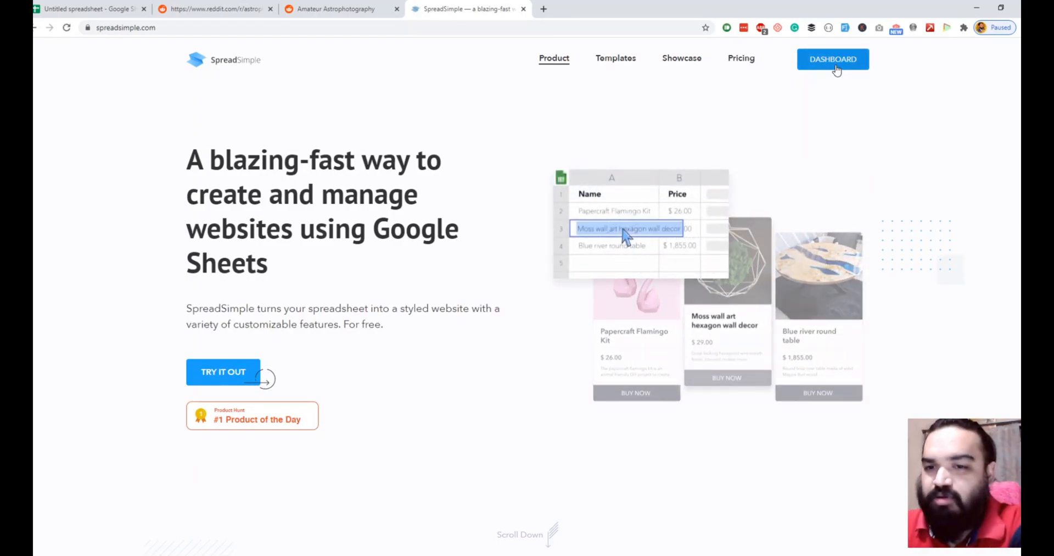
pyautogui.click(837, 66)
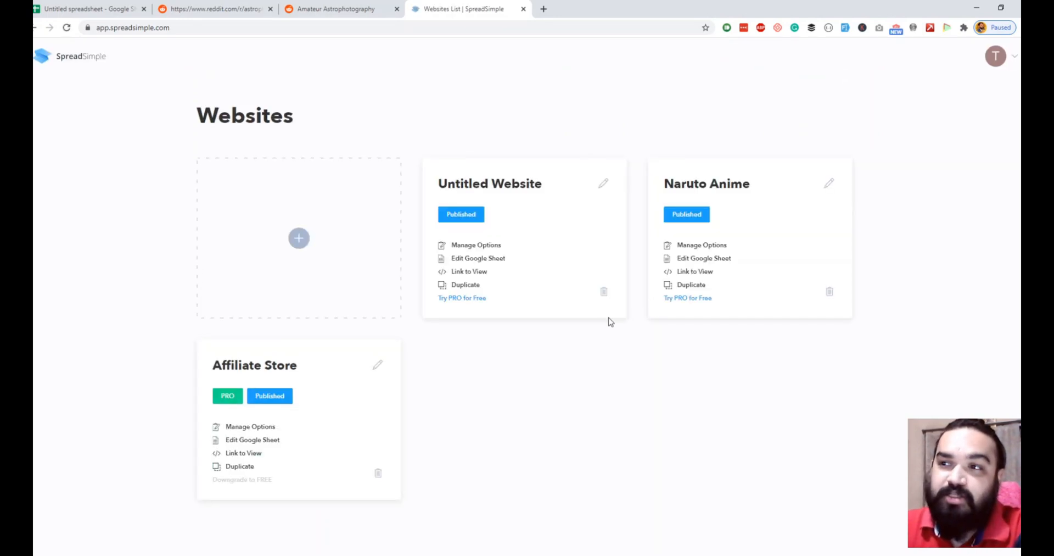
# - Start adding a new website and copy the spreadsheet's web address from the Sheets tab
pyautogui.click(378, 472)
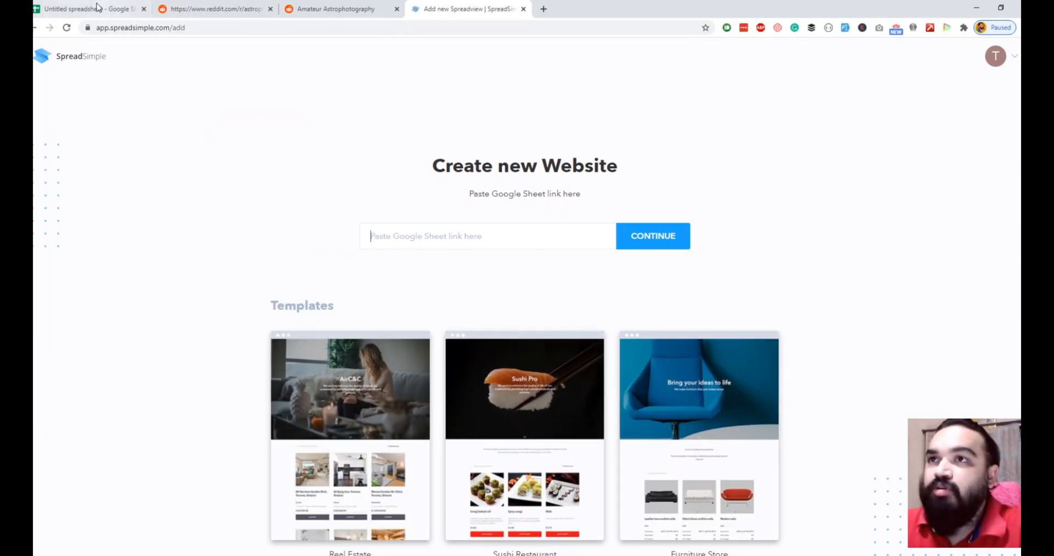
pyautogui.click(84, 9)
pyautogui.click(280, 27)
pyautogui.hotkey('ctrl', 'c')
# - Submit the pasted sheet link to create the site, hit the access error, and return to Sheets
pyautogui.click(466, 9)
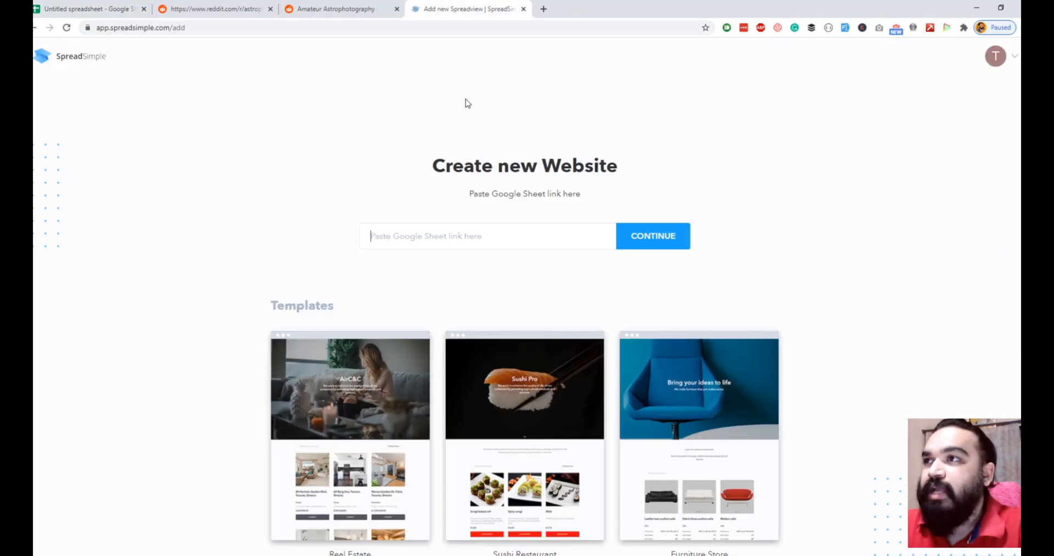
pyautogui.click(486, 235)
pyautogui.hotkey('ctrl', 'v')
pyautogui.click(683, 229)
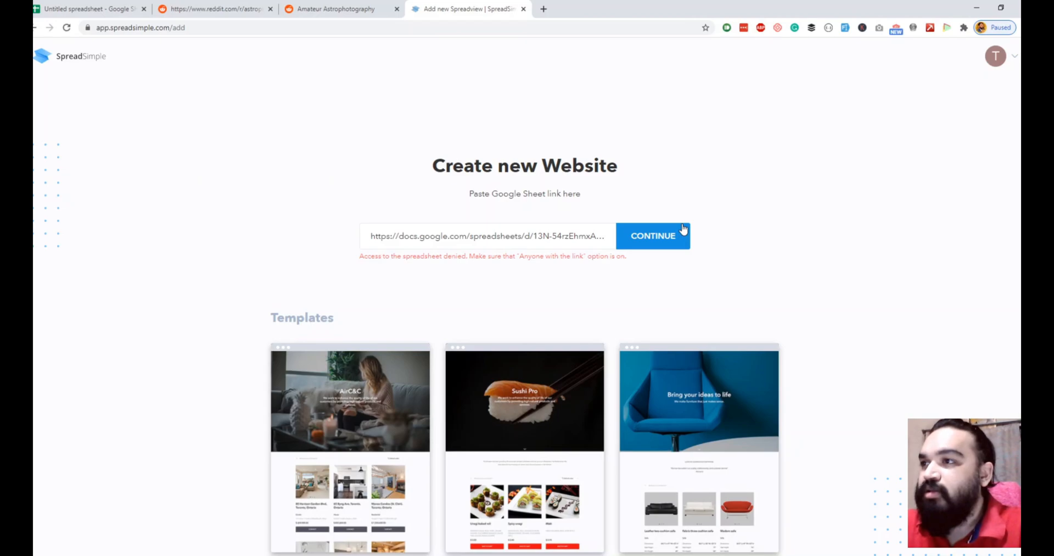
pyautogui.click(81, 10)
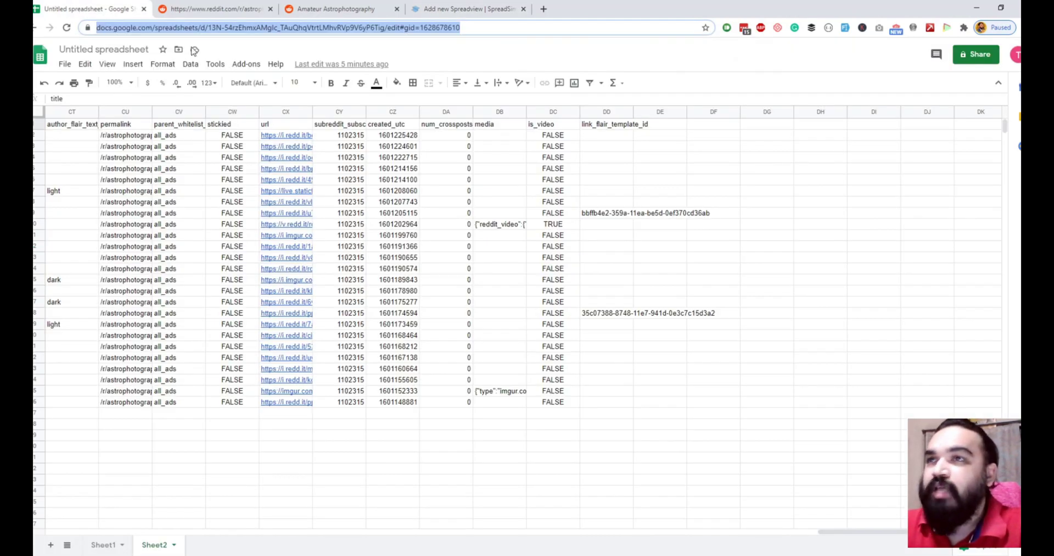
# - Name the sheet 'ImportJSON from APIs', share it with anyone with the link, and copy that link
pyautogui.click(976, 54)
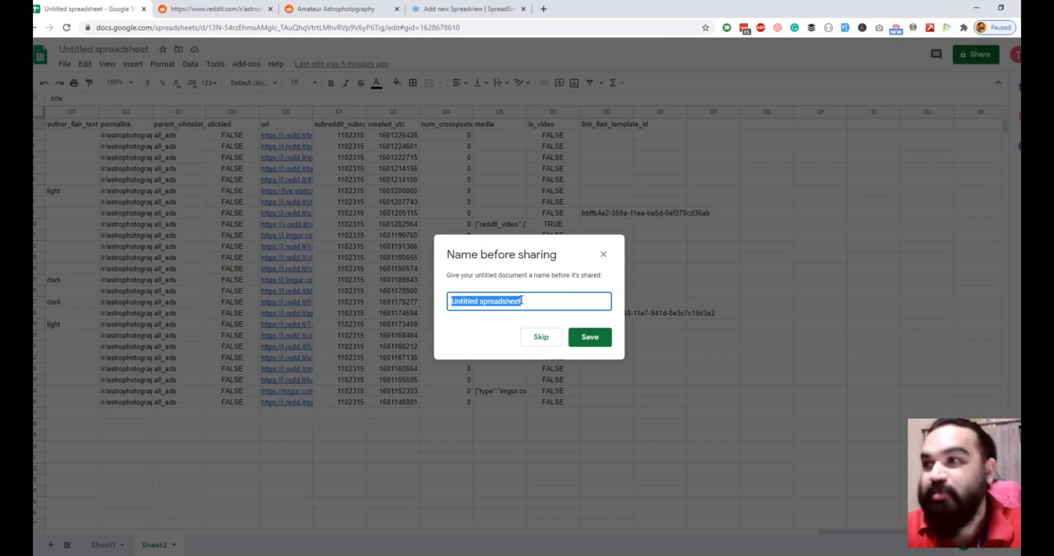
pyautogui.write('Im')
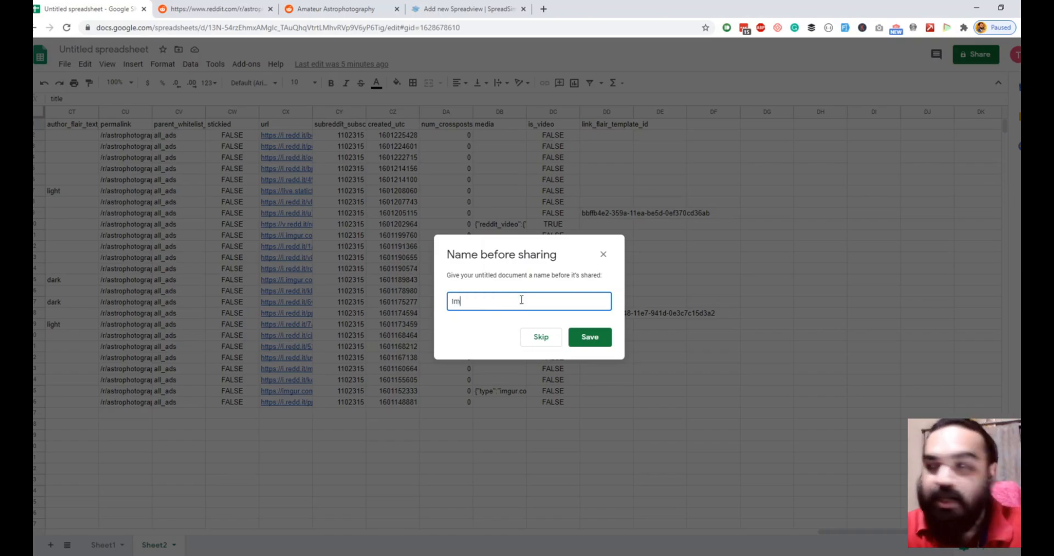
pyautogui.write('portJSON from APIs')
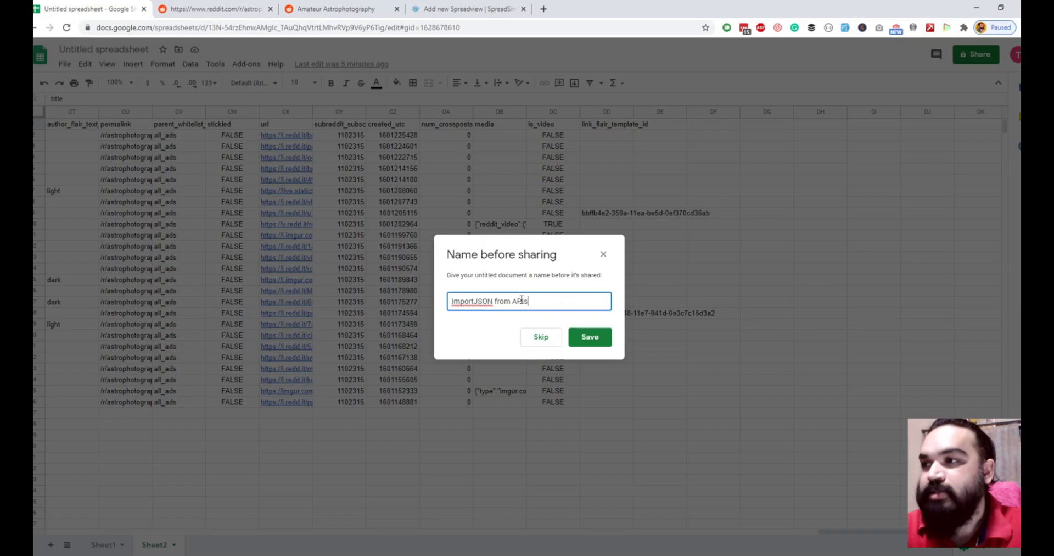
pyautogui.press('Return')
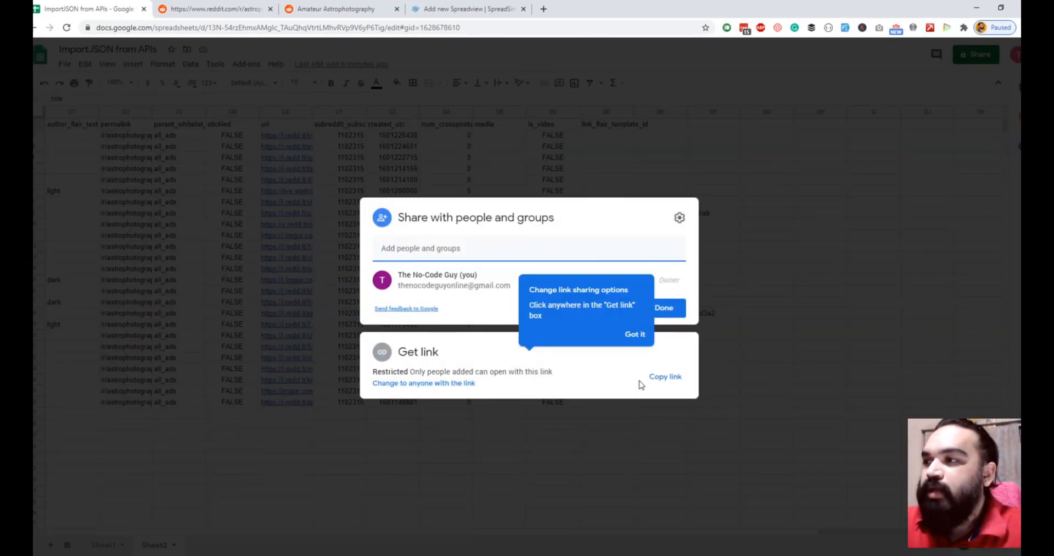
pyautogui.click(444, 385)
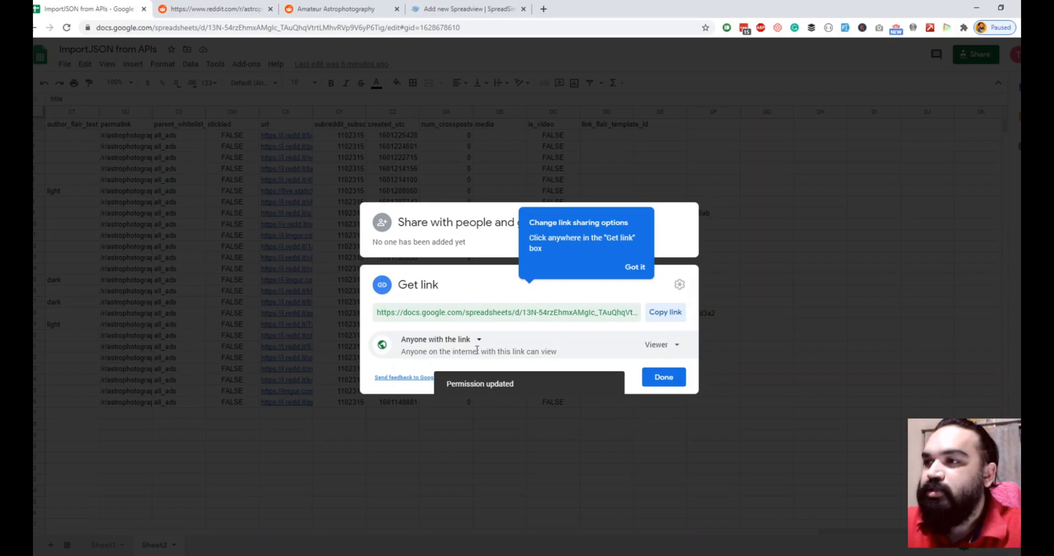
pyautogui.click(663, 377)
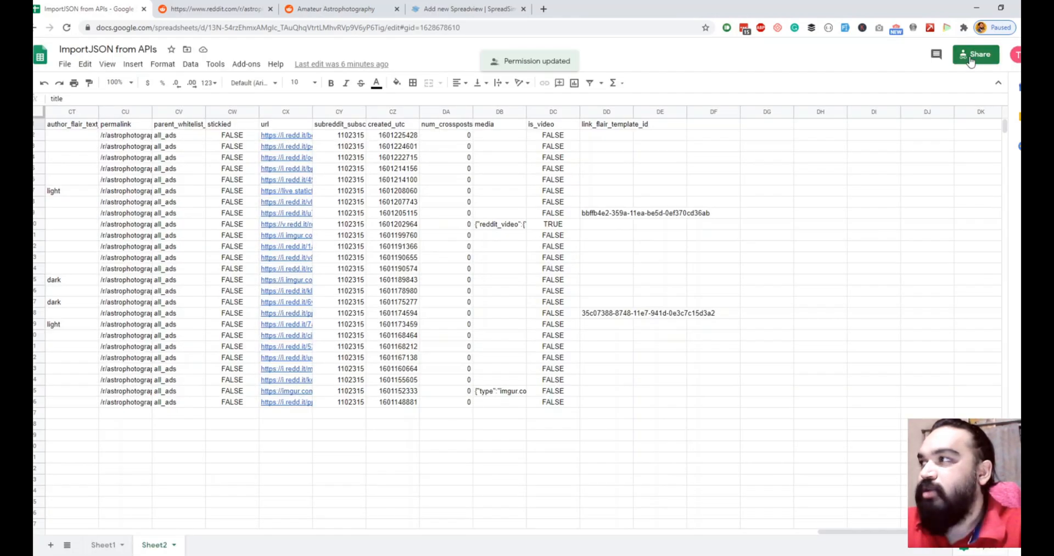
pyautogui.click(976, 54)
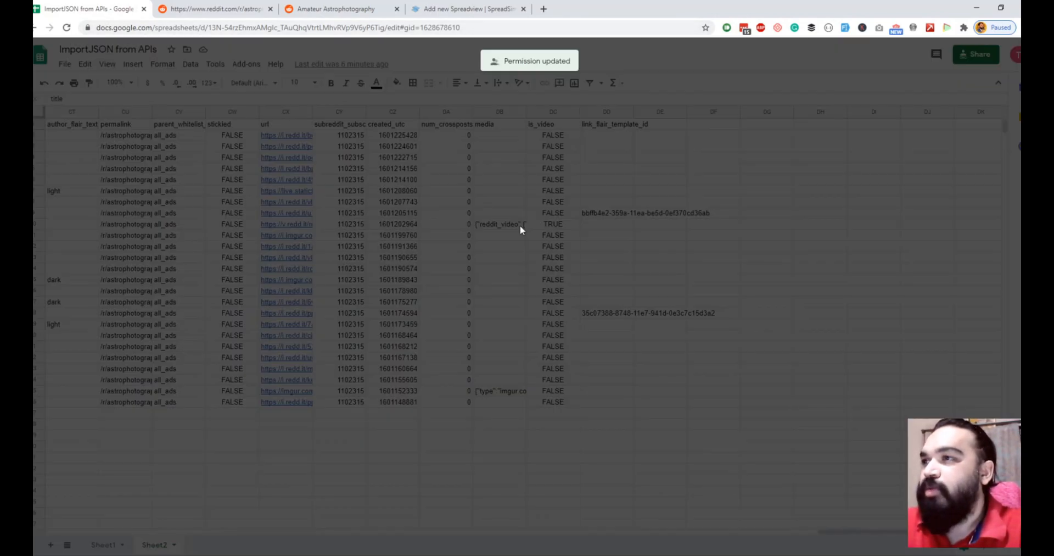
pyautogui.click(664, 376)
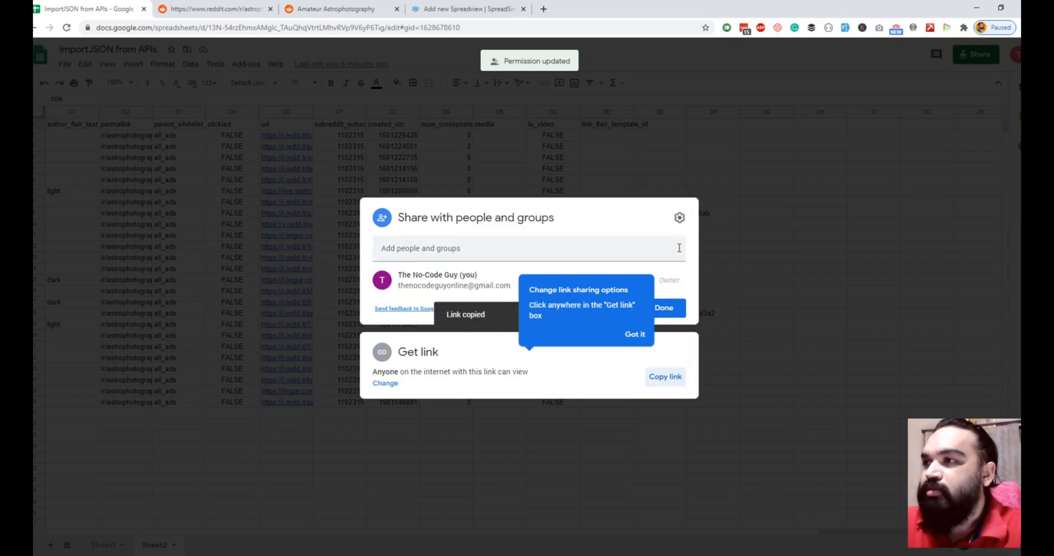
# - Replace the sheet link with the shareable one, create the website, and bring up its Content settings
pyautogui.click(465, 8)
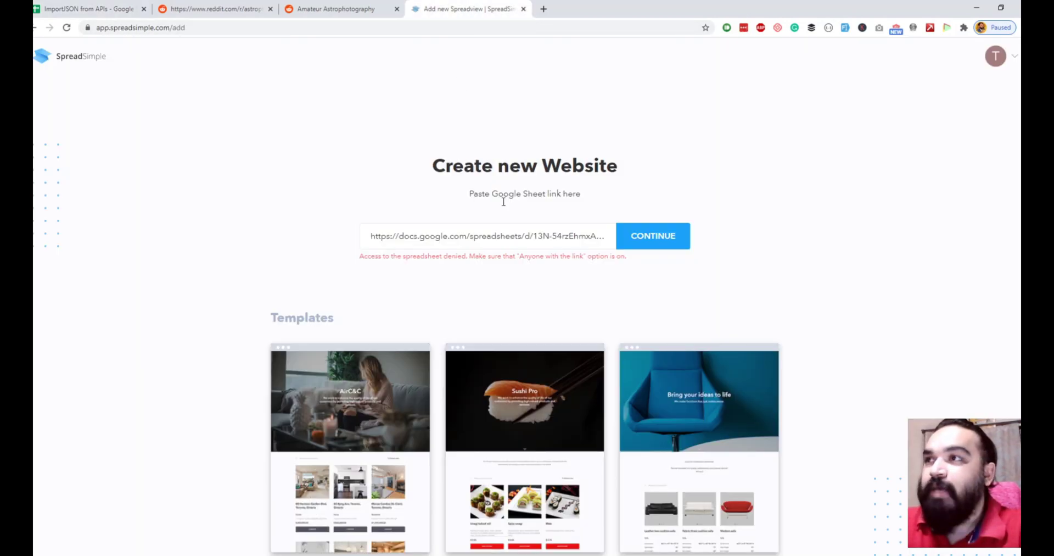
pyautogui.click(511, 235)
pyautogui.hotkey('ctrl', 'a')
pyautogui.hotkey('ctrl', 'v')
pyautogui.click(664, 236)
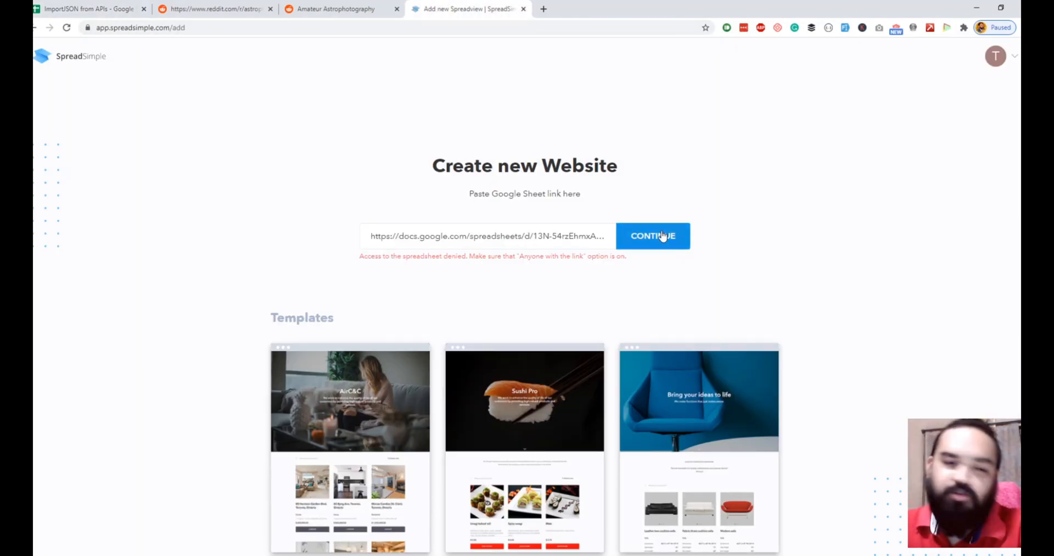
pyautogui.click(664, 236)
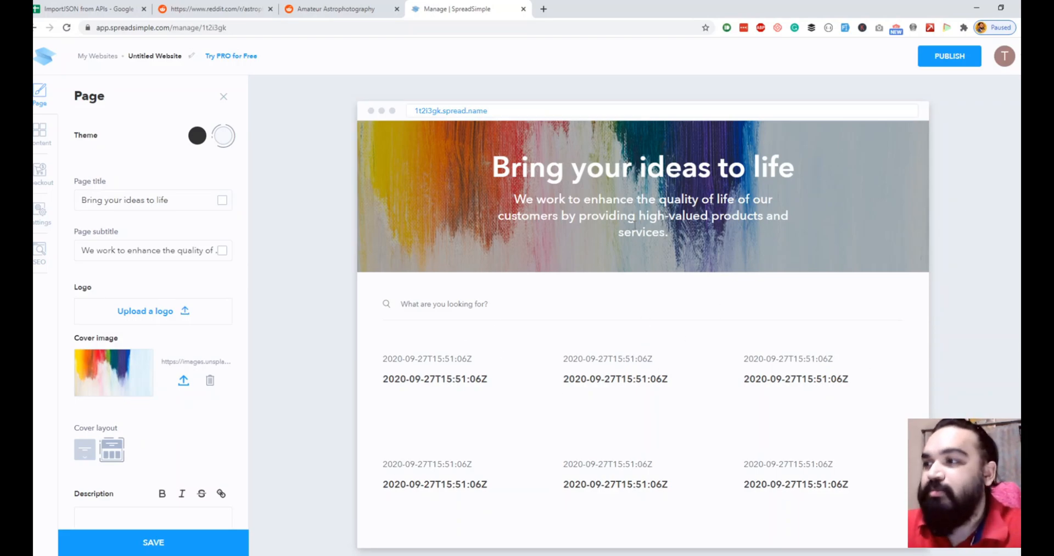
pyautogui.scroll(-2, 627, 316)
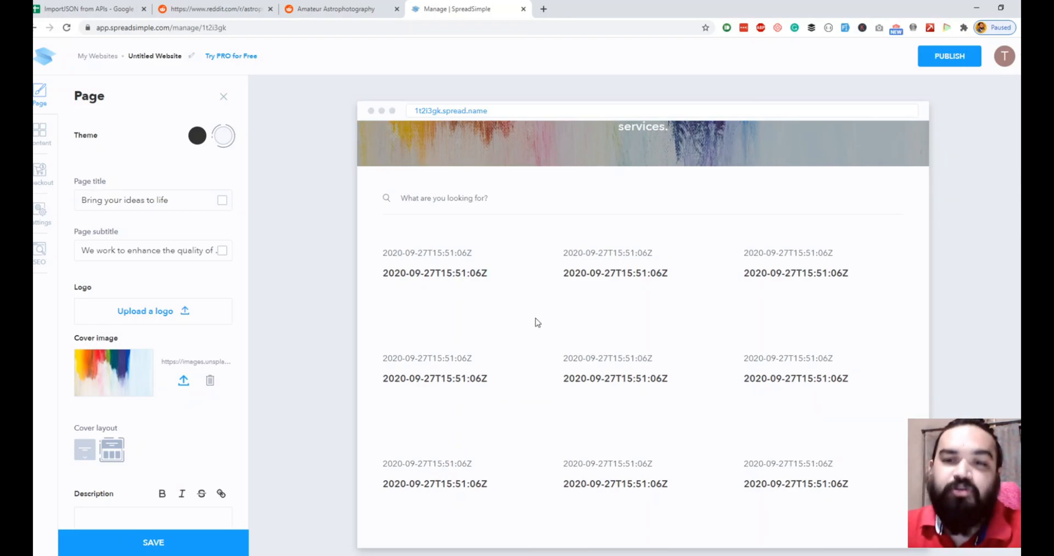
pyautogui.click(42, 136)
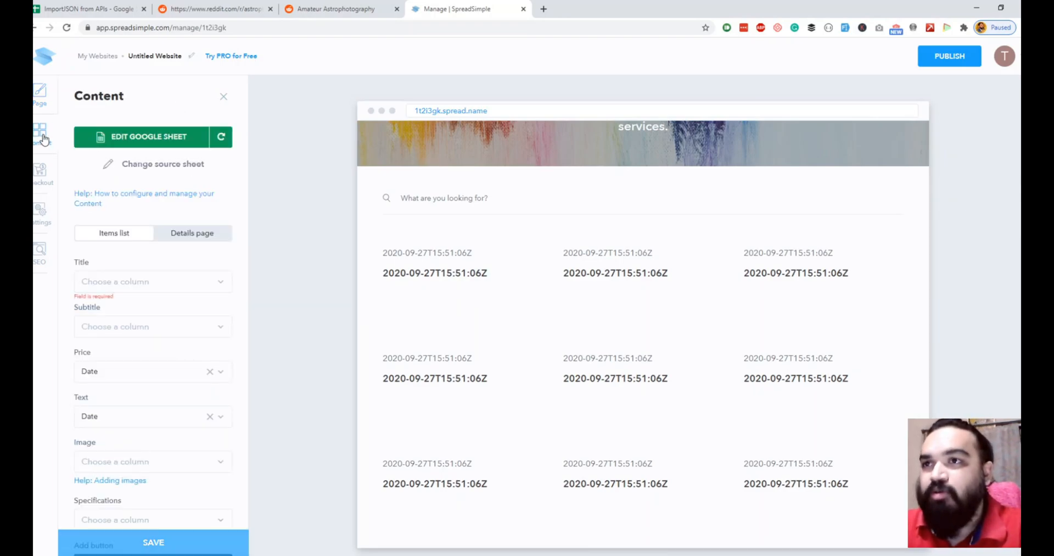
# - Refresh the sheet data and set the card Title to the 'title' column
pyautogui.click(173, 165)
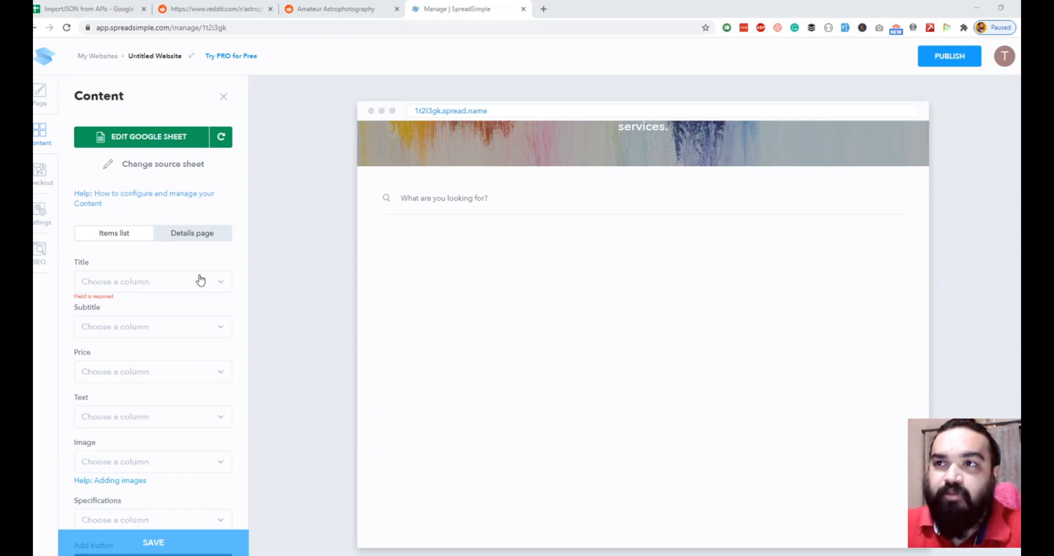
pyautogui.click(196, 286)
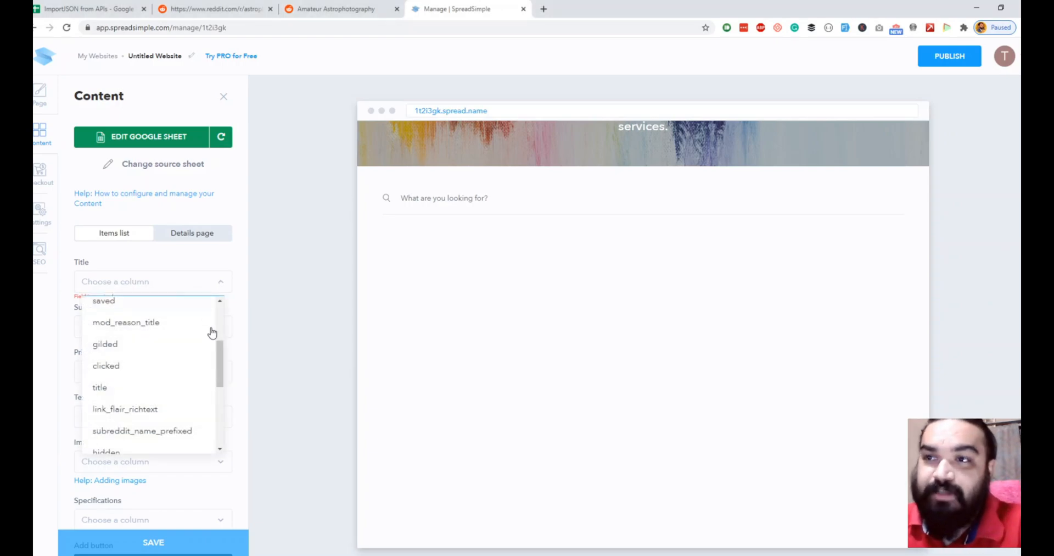
pyautogui.click(173, 388)
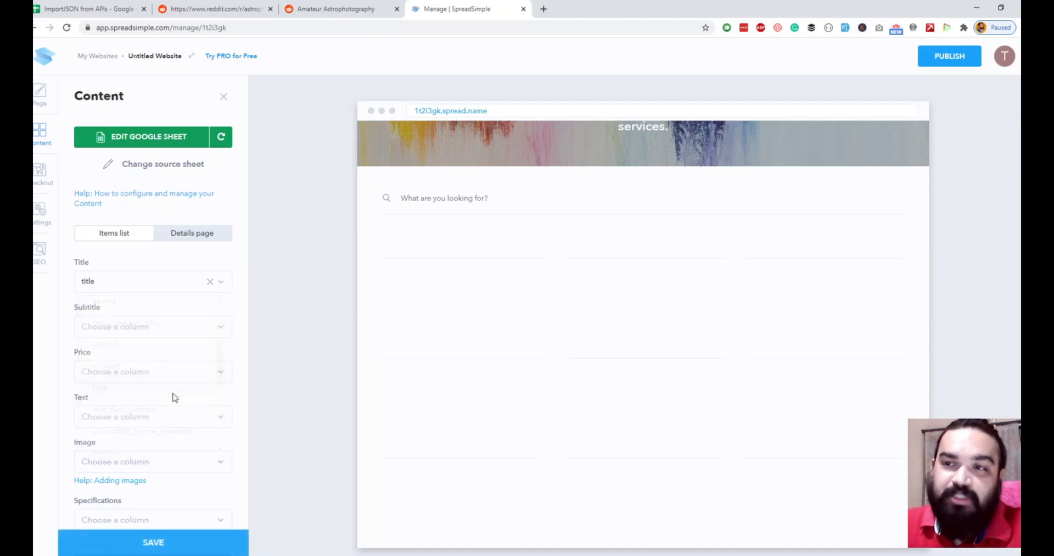
# - Set the card Image to only the 'url' column, removing 'stickied', and save the content settings
pyautogui.click(190, 462)
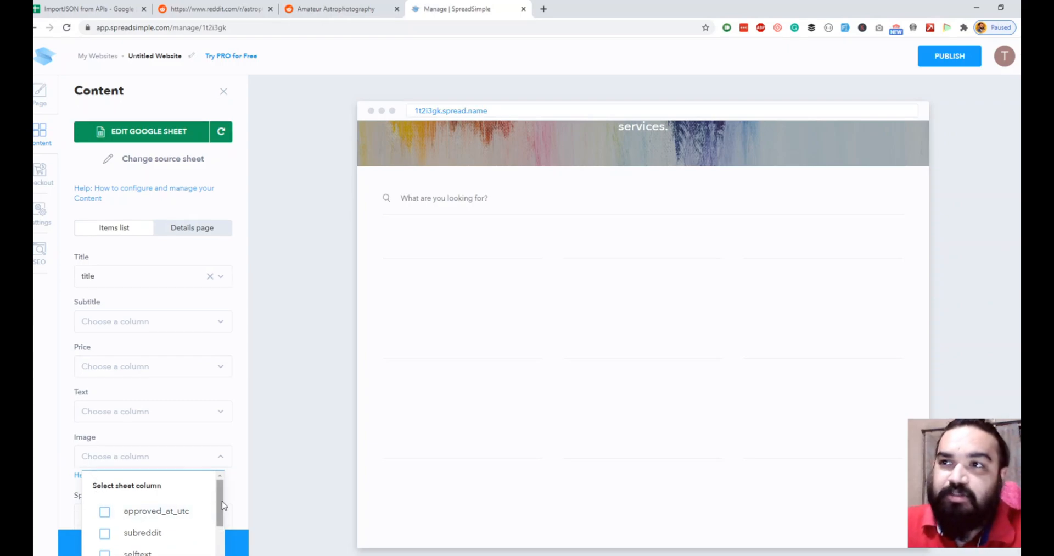
pyautogui.scroll(-3, 213, 498)
pyautogui.scroll(-4, 213, 498)
pyautogui.scroll(-3, 216, 494)
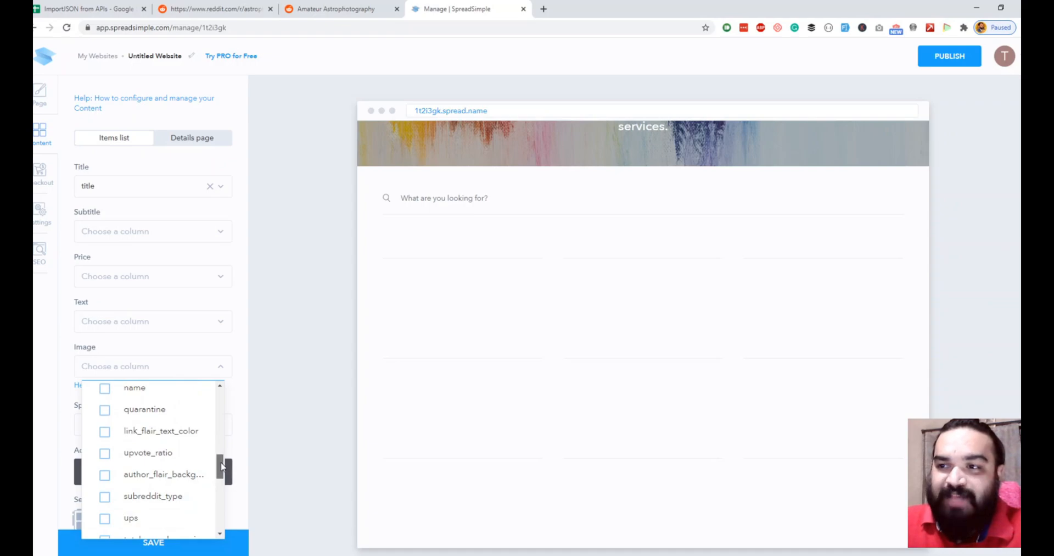
pyautogui.moveTo(219, 470); pyautogui.dragTo(219, 522)
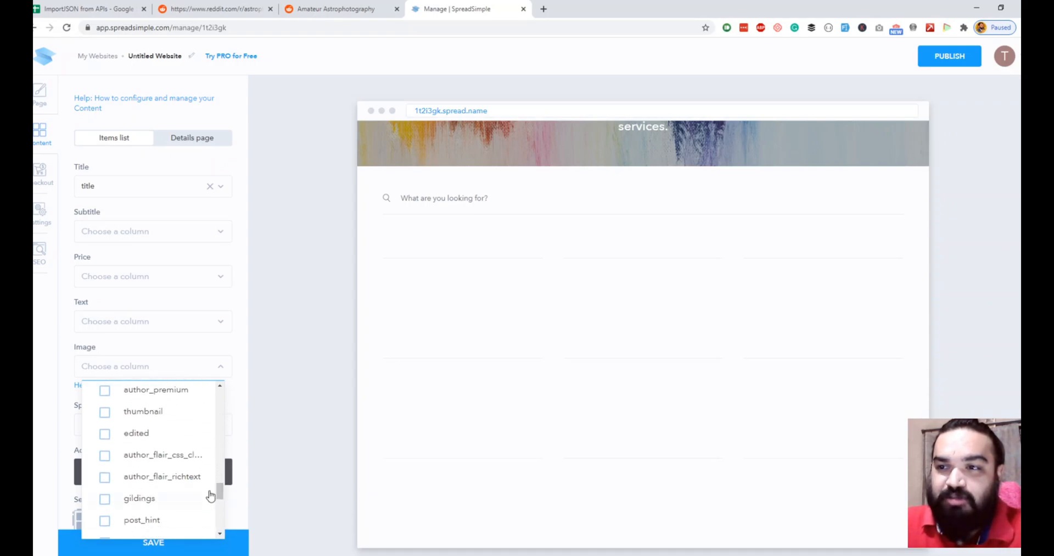
pyautogui.scroll(-4, 211, 495)
pyautogui.scroll(-4, 216, 511)
pyautogui.scroll(-4, 220, 528)
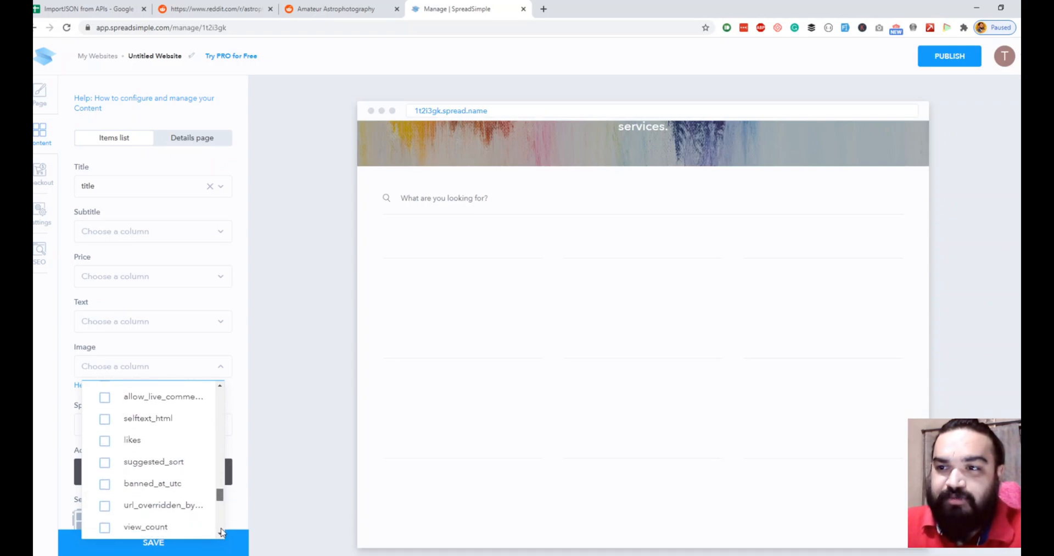
pyautogui.scroll(-3, 221, 532)
pyautogui.scroll(-3, 220, 500)
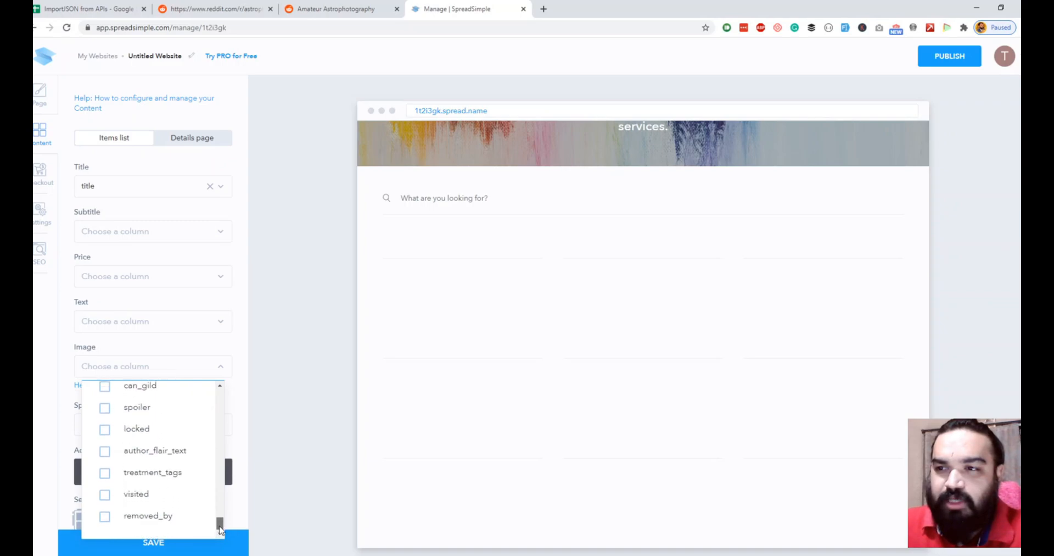
pyautogui.scroll(-3, 221, 499)
pyautogui.scroll(-3, 219, 495)
pyautogui.moveTo(219, 495); pyautogui.dragTo(219, 530)
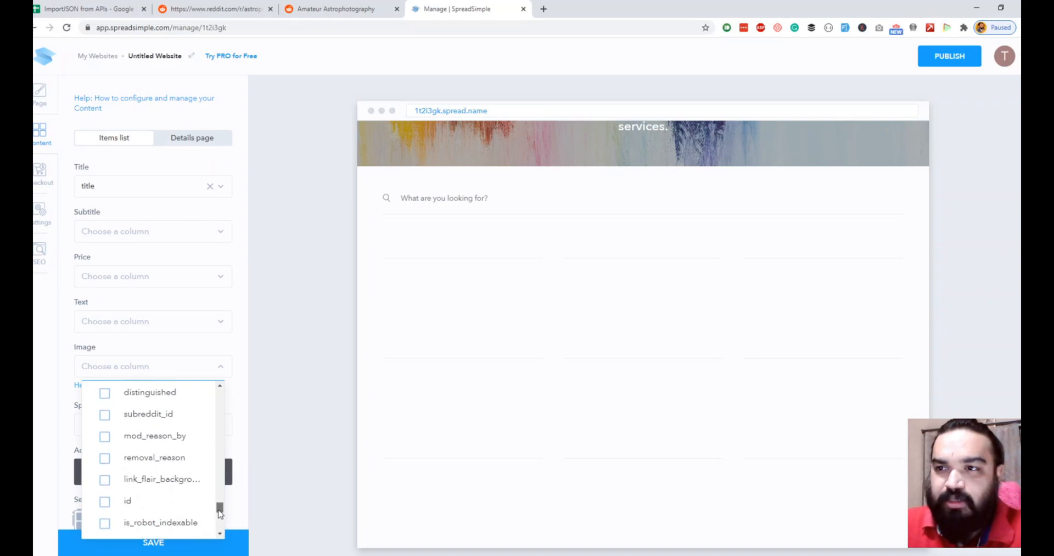
pyautogui.scroll(-3, 219, 530)
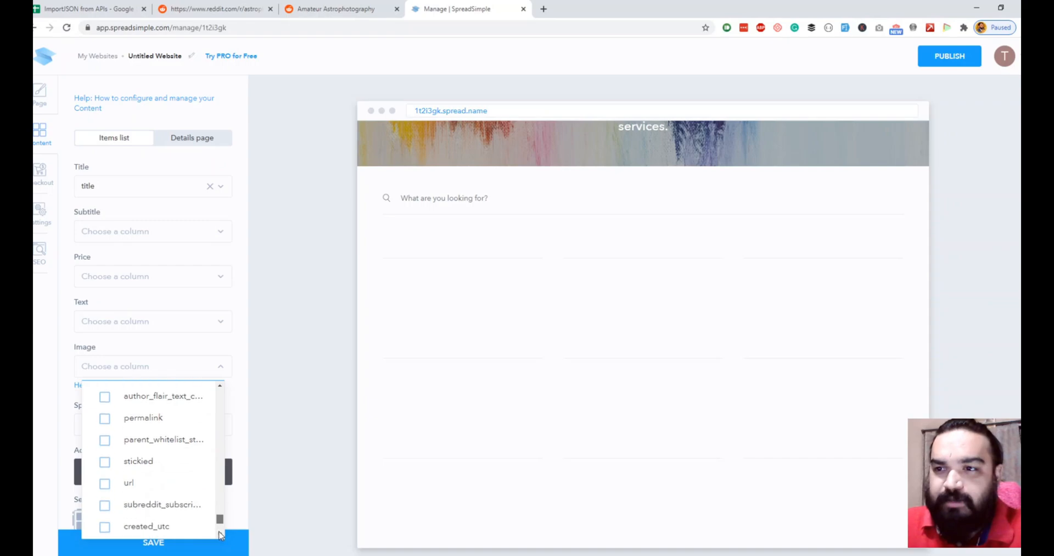
pyautogui.scroll(-3, 165, 478)
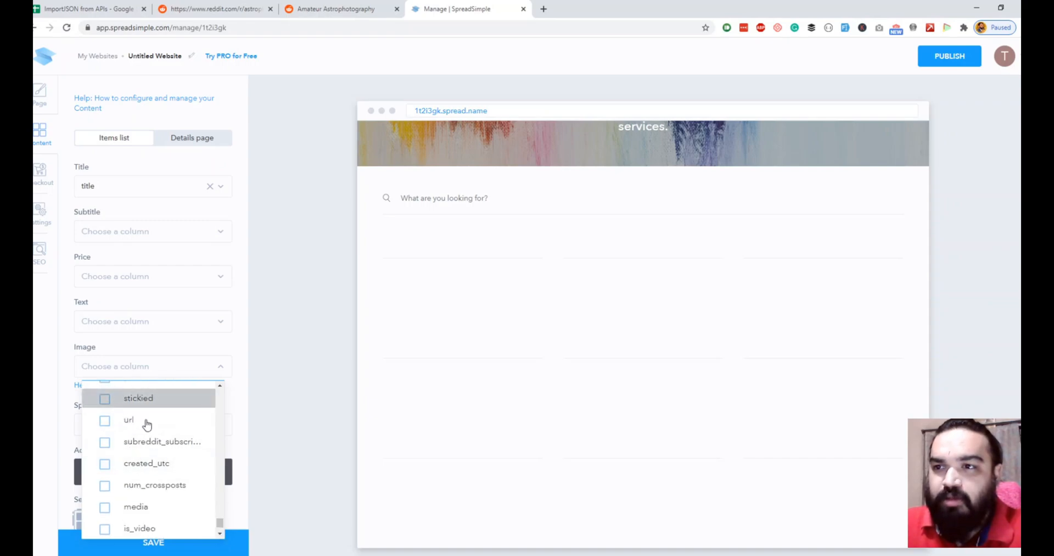
pyautogui.click(146, 403)
pyautogui.click(144, 421)
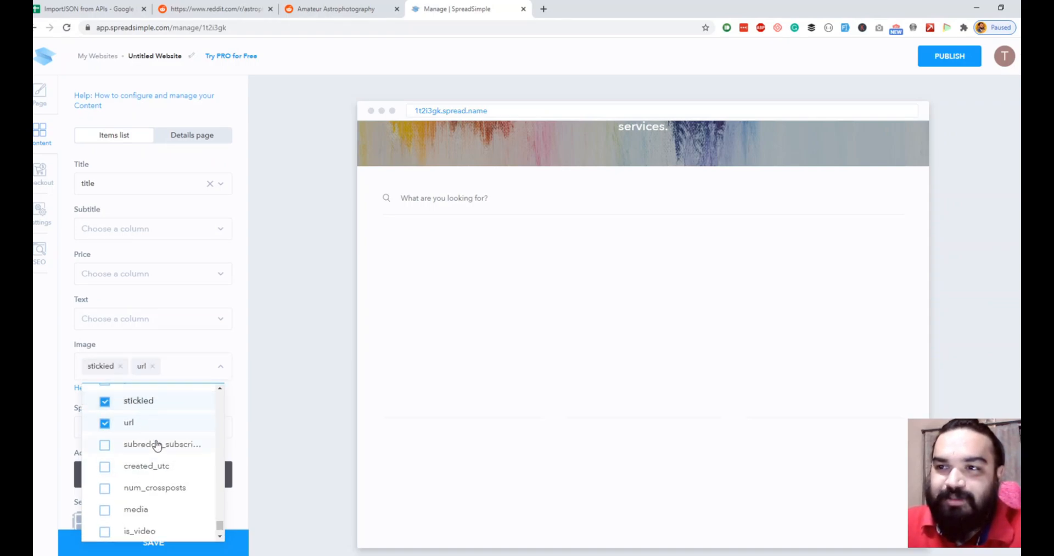
pyautogui.click(104, 401)
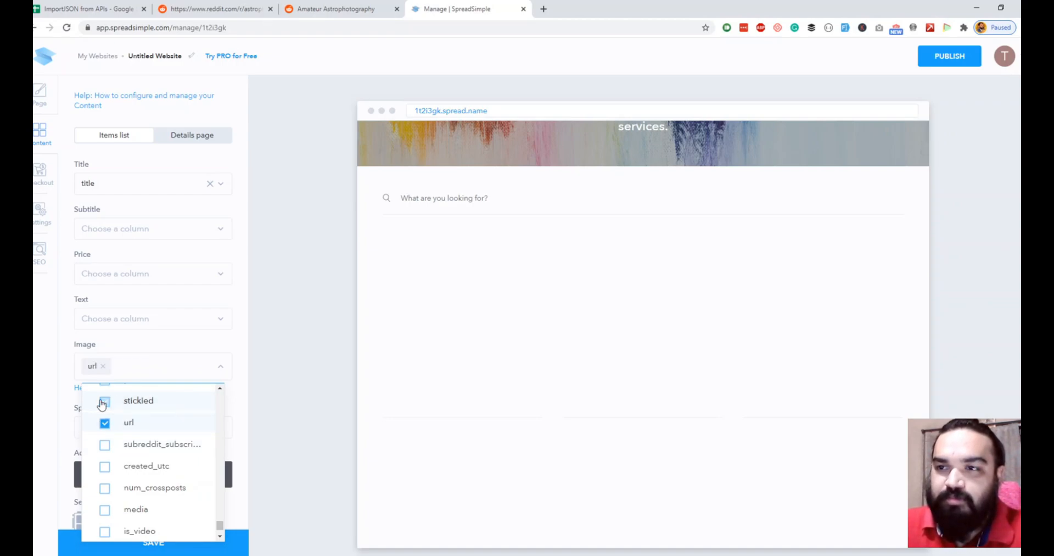
pyautogui.click(238, 402)
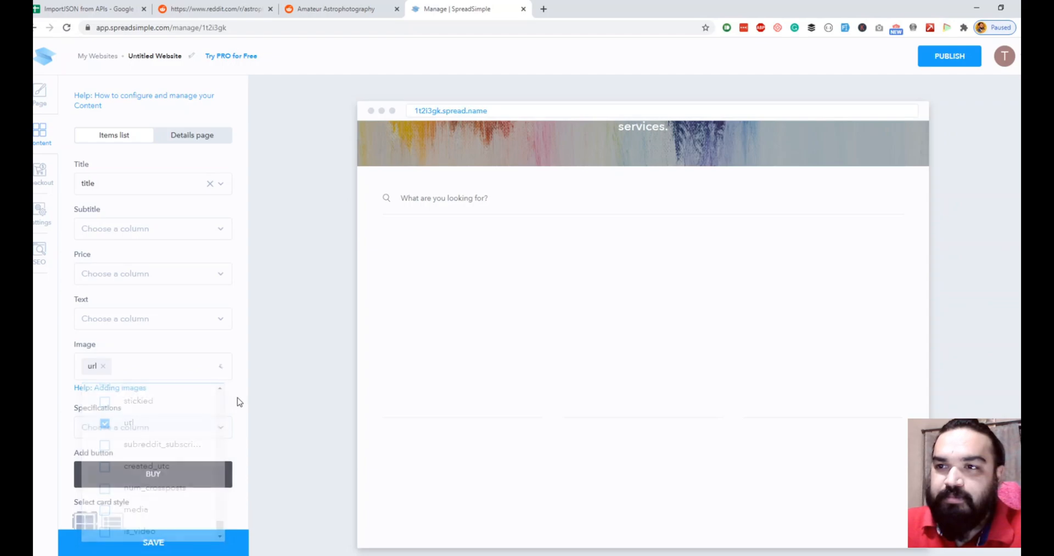
pyautogui.click(172, 544)
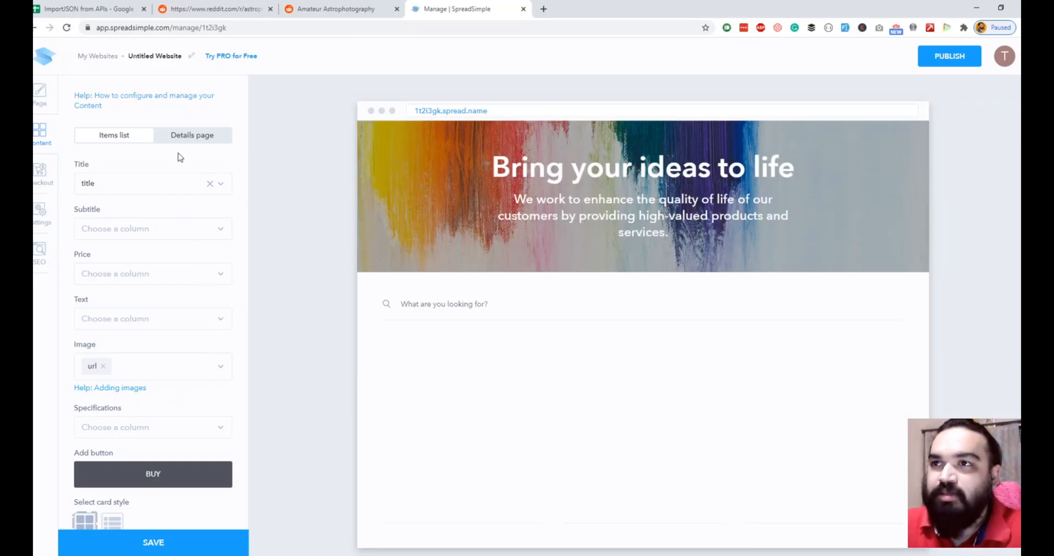
pyautogui.scroll(3, 202, 148)
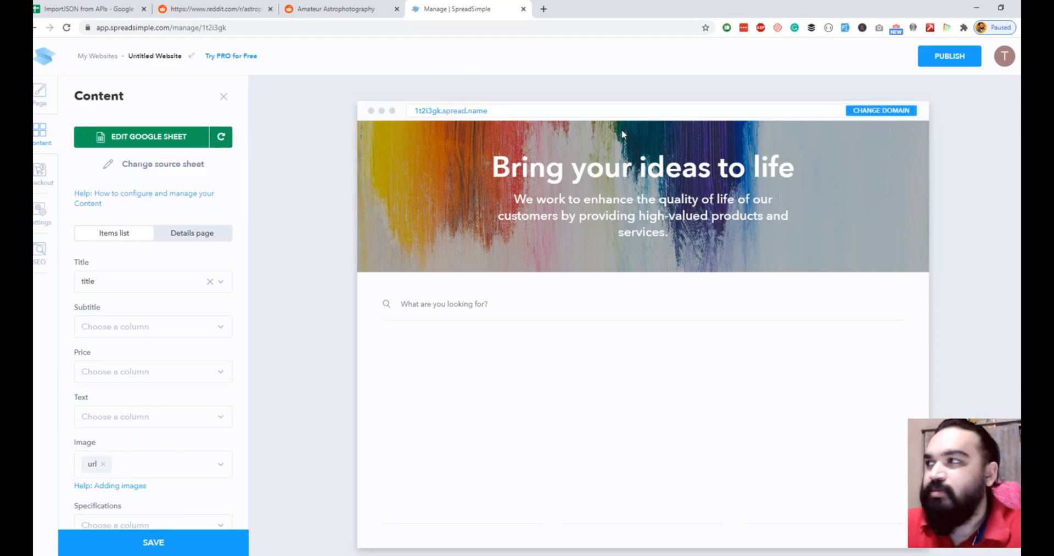
# - Publish the site on its default spread.name address and load the live gallery in a new tab
pyautogui.click(958, 59)
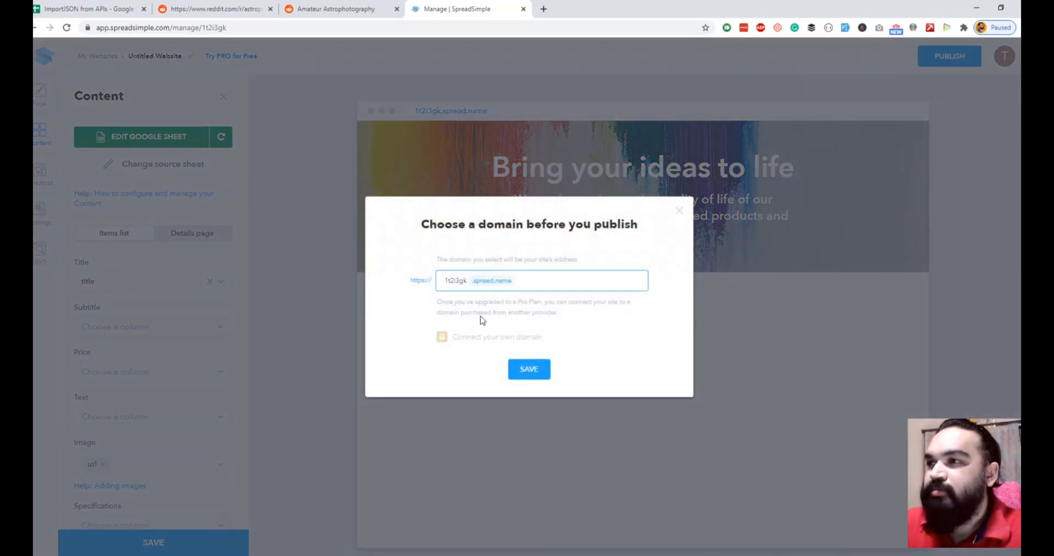
pyautogui.click(527, 371)
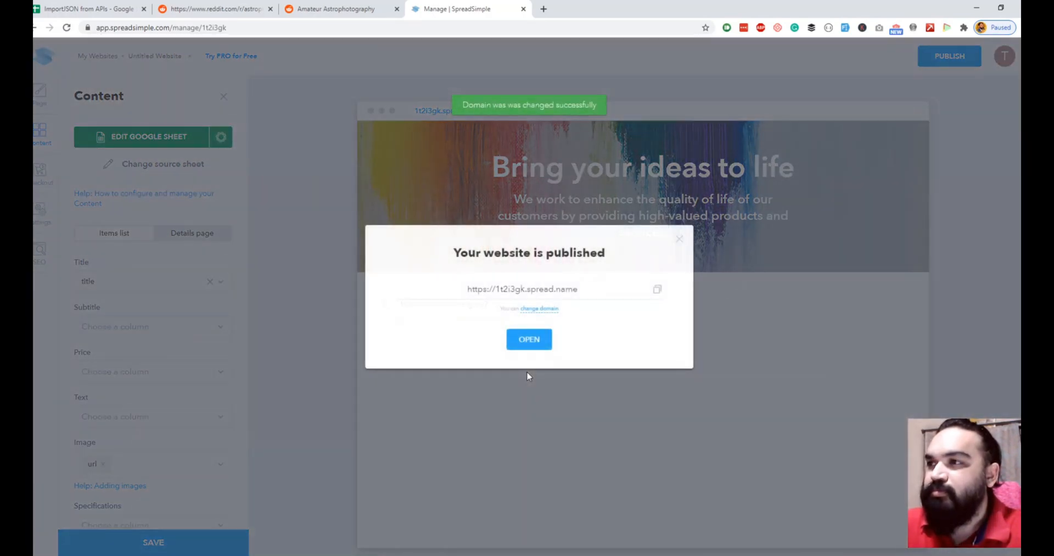
pyautogui.click(657, 289)
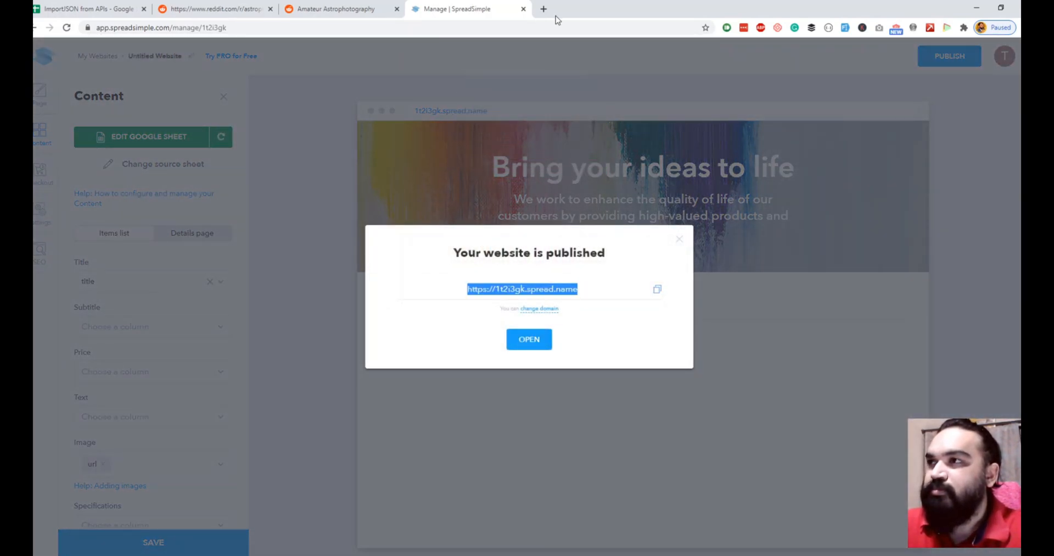
pyautogui.click(543, 8)
pyautogui.hotkey('ctrl', 'v')
pyautogui.press('Return')
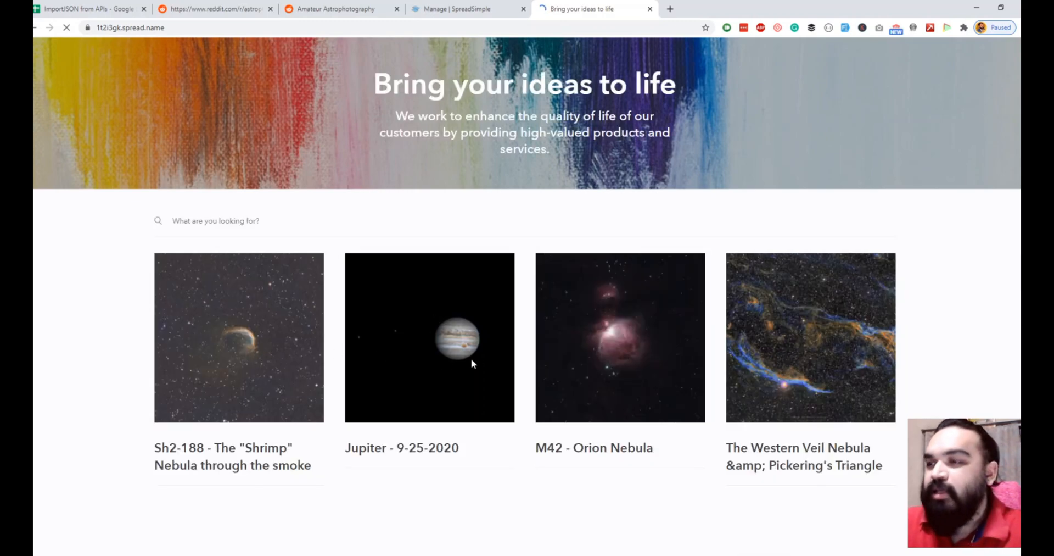
pyautogui.scroll(-3, 663, 359)
pyautogui.scroll(-2, 664, 359)
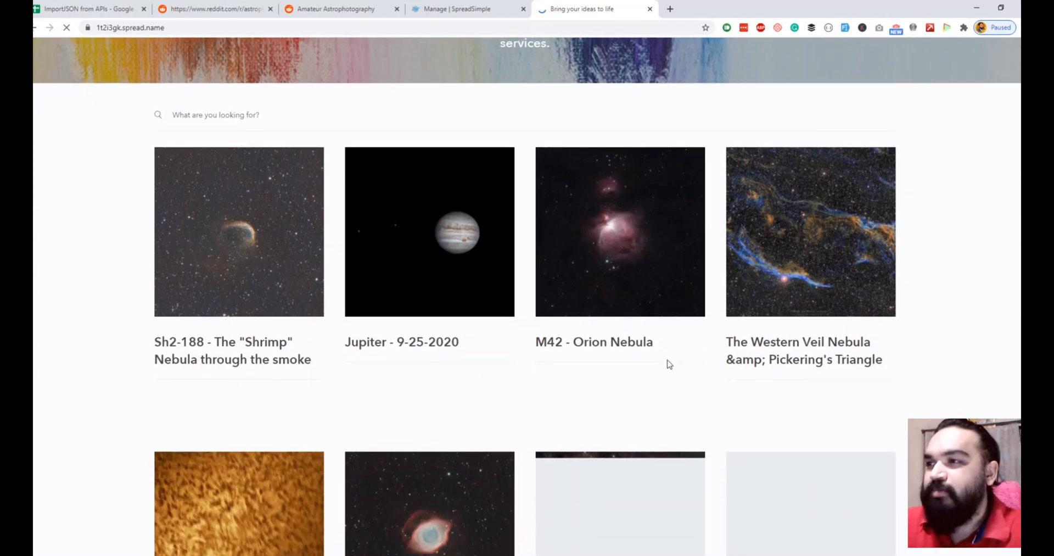
pyautogui.scroll(-6, 417, 364)
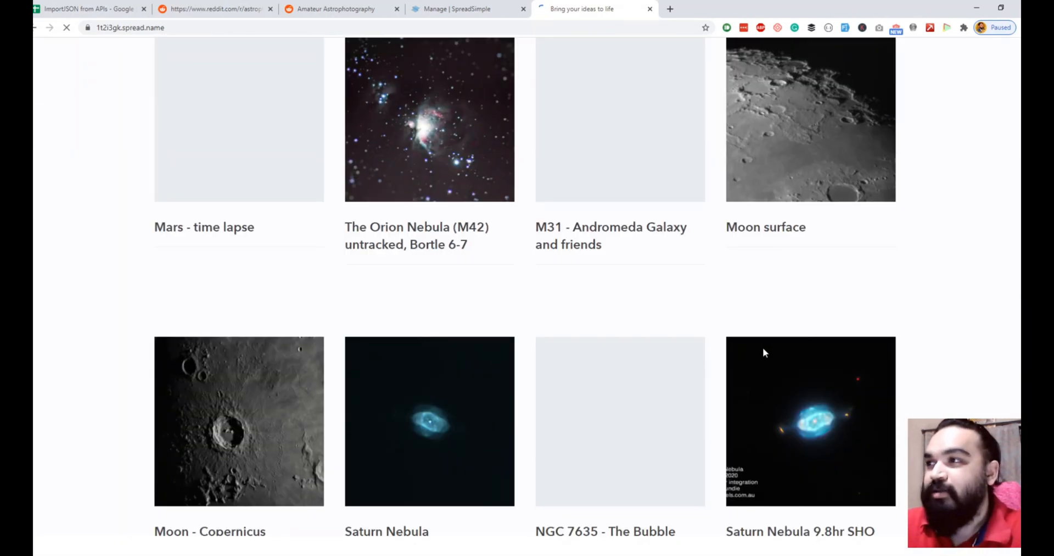
pyautogui.scroll(2, 763, 347)
pyautogui.scroll(1, 762, 347)
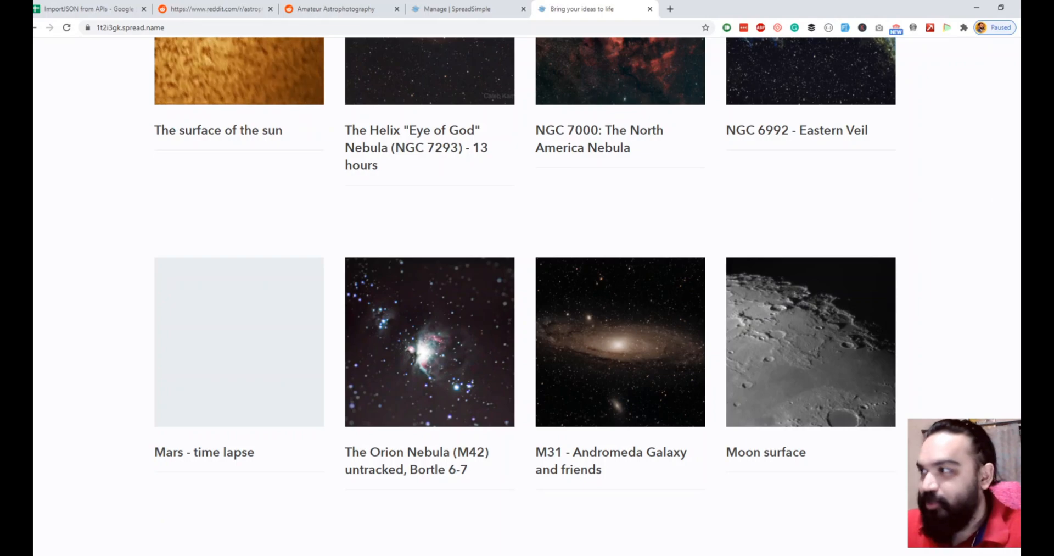
pyautogui.scroll(5, 527, 289)
pyautogui.scroll(5, 527, 289)
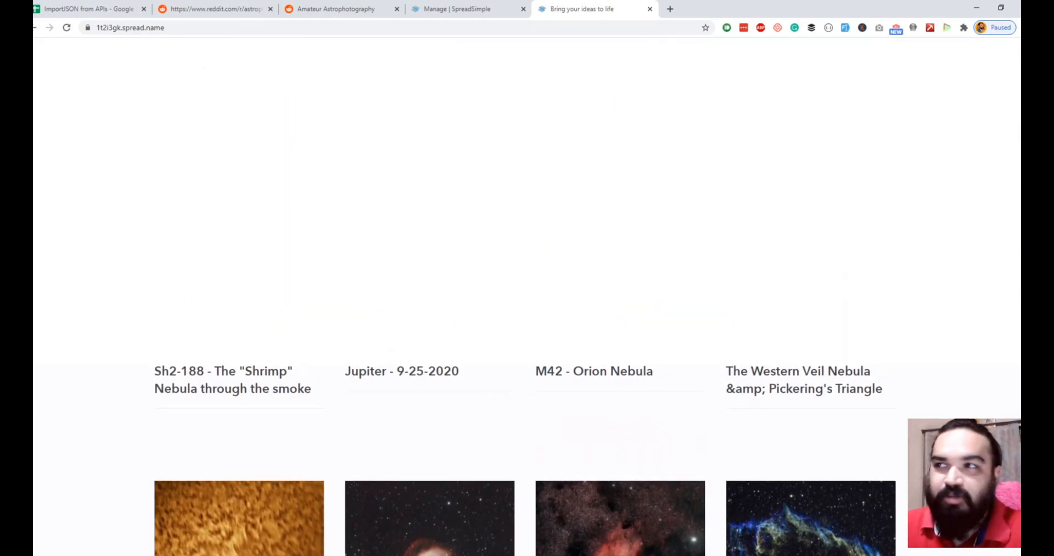
pyautogui.scroll(3, 527, 288)
pyautogui.scroll(3, 527, 289)
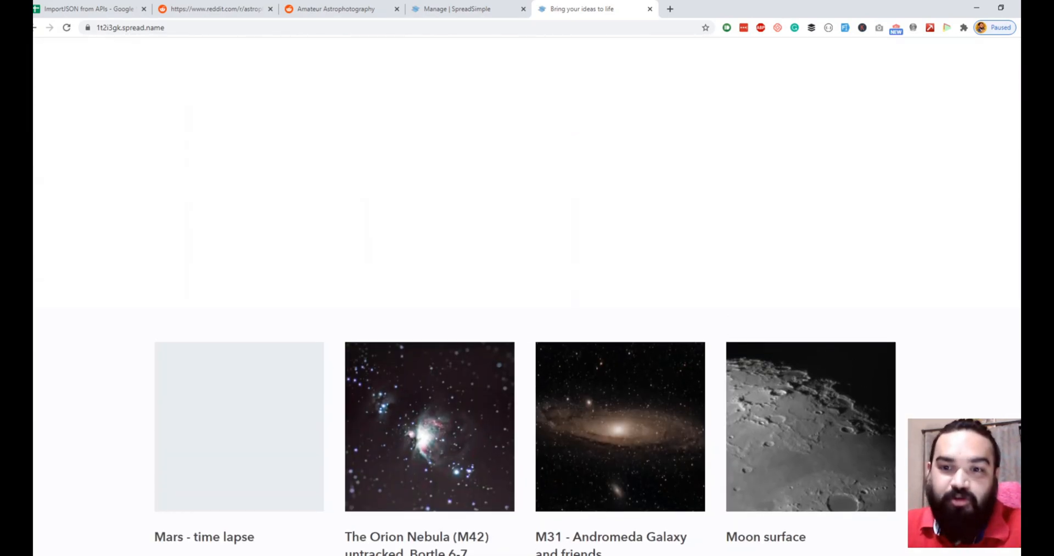
pyautogui.scroll(2, 527, 288)
pyautogui.scroll(-3, 527, 289)
pyautogui.scroll(-3, 527, 289)
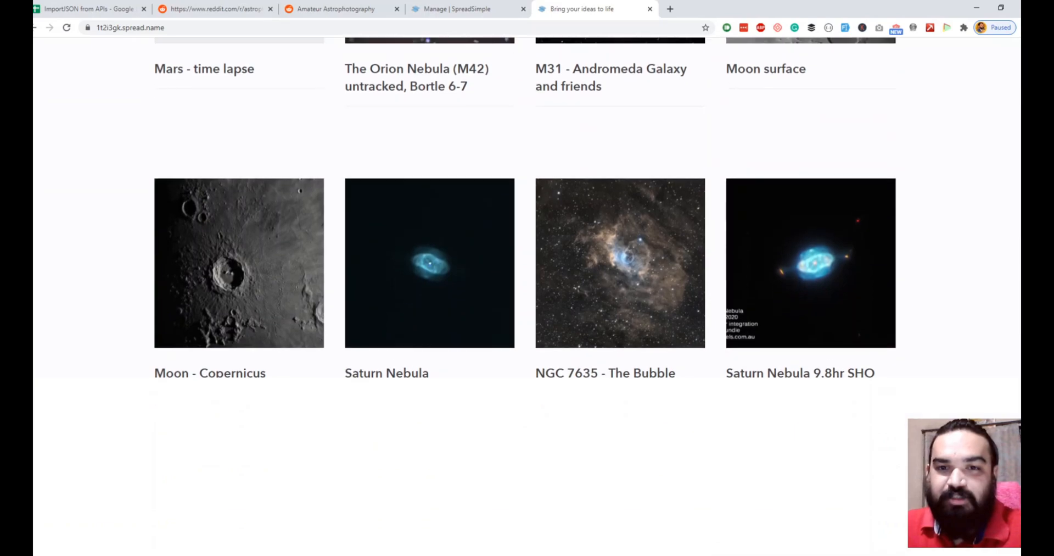
pyautogui.scroll(-4, 527, 289)
pyautogui.scroll(5, 528, 289)
pyautogui.scroll(4, 527, 288)
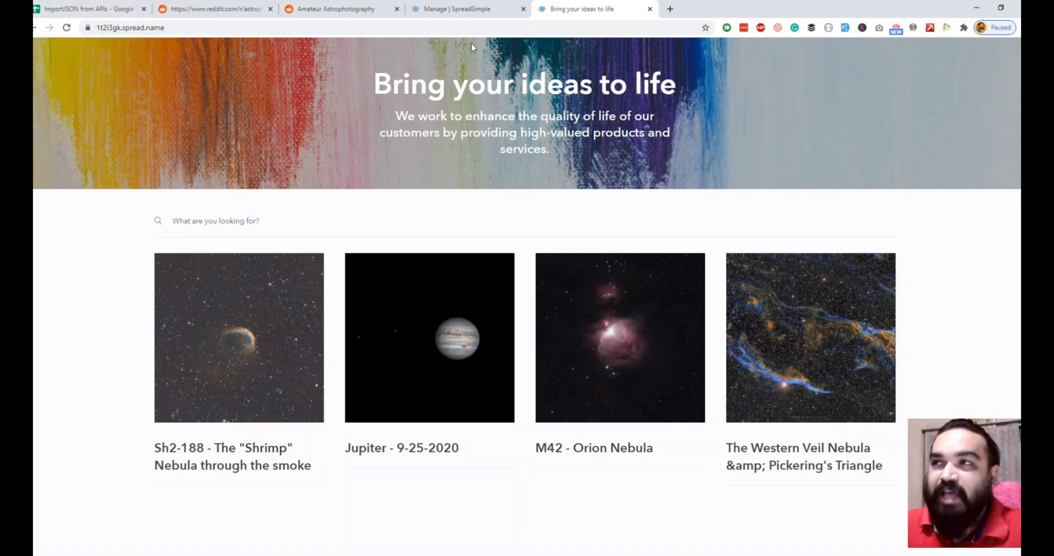
pyautogui.click(461, 9)
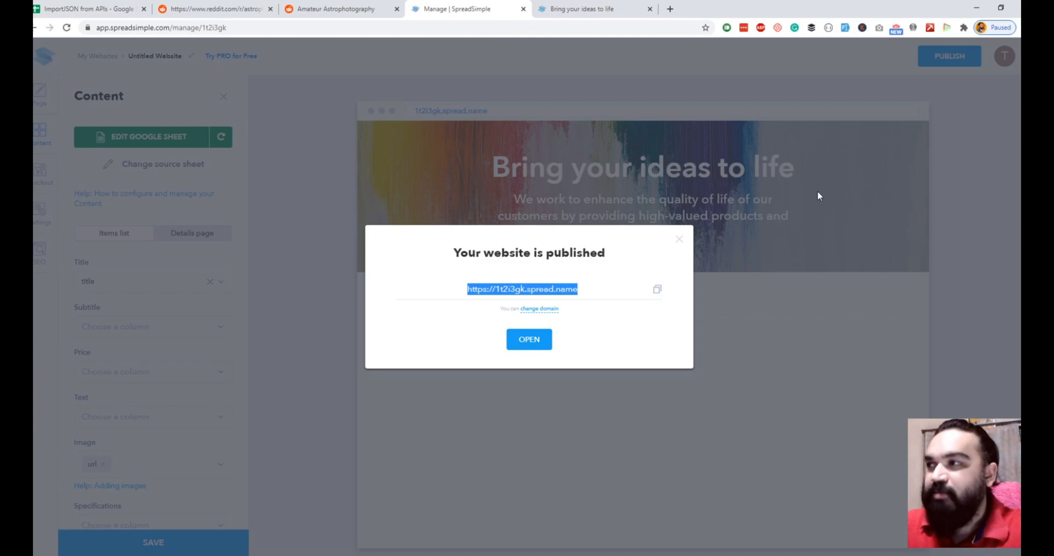
# - From My Websites, rename the first Untitled Website to 'Gallery Example'
pyautogui.click(686, 245)
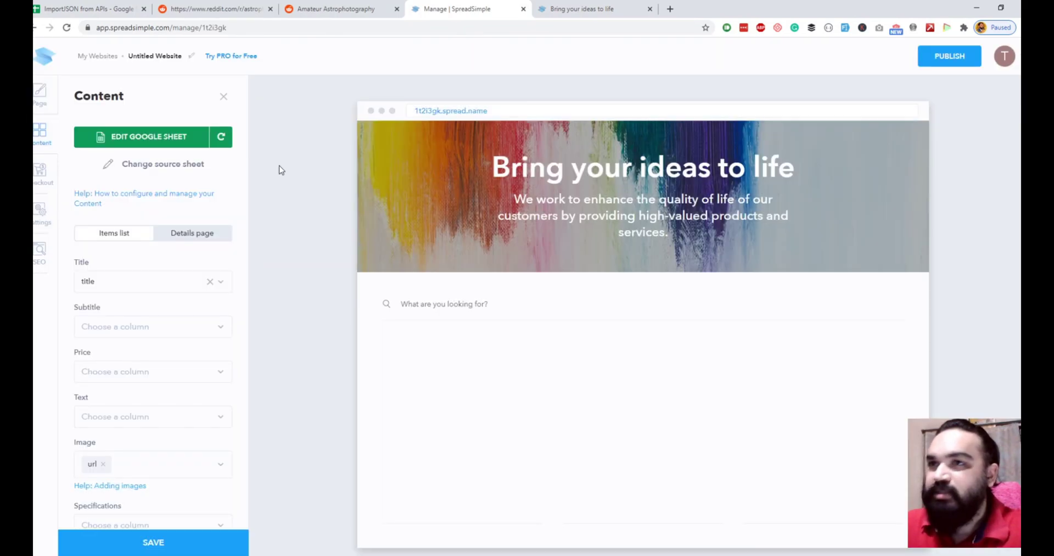
pyautogui.click(95, 56)
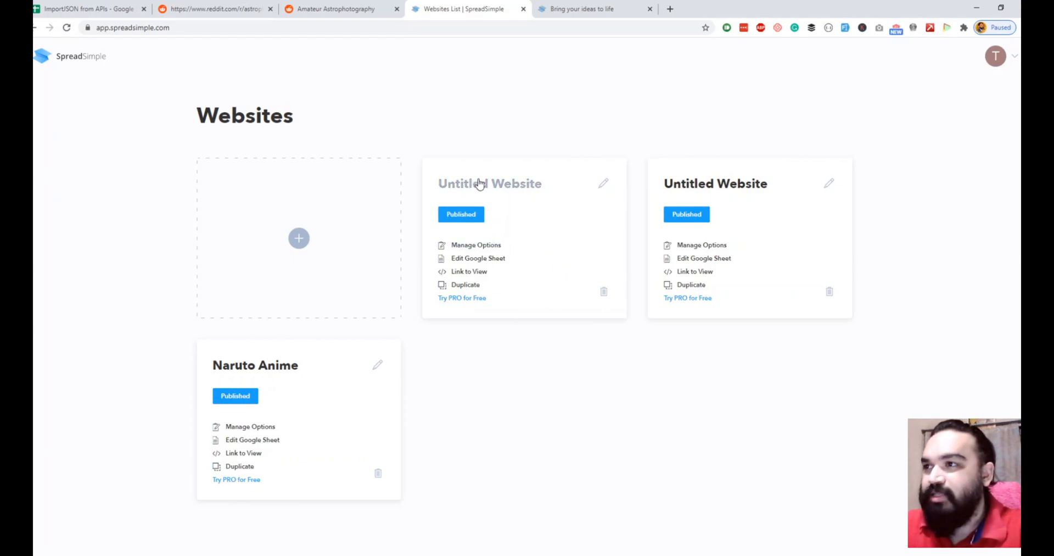
pyautogui.click(603, 186)
pyautogui.hotkey('ctrl', 'a')
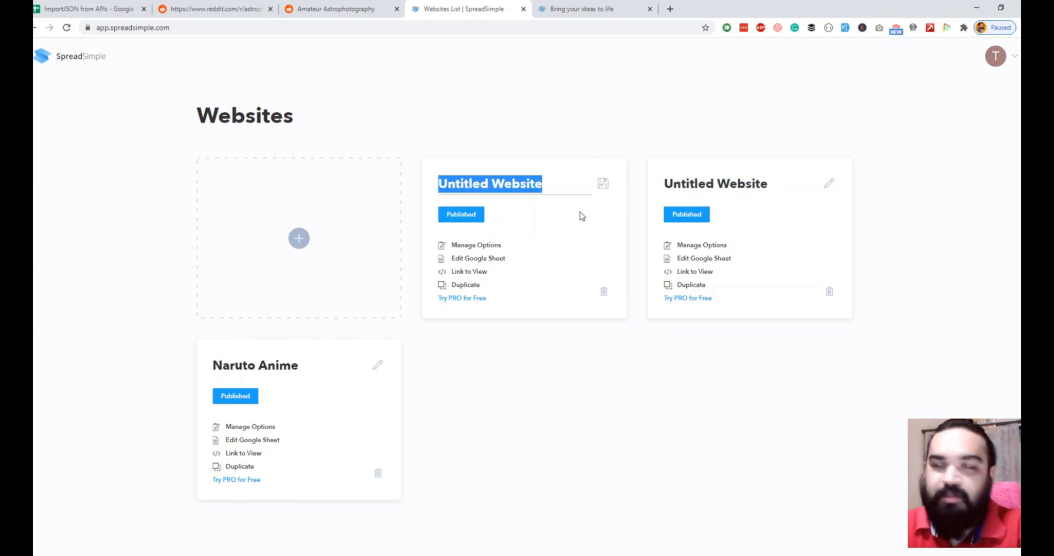
pyautogui.write('Gallery Example')
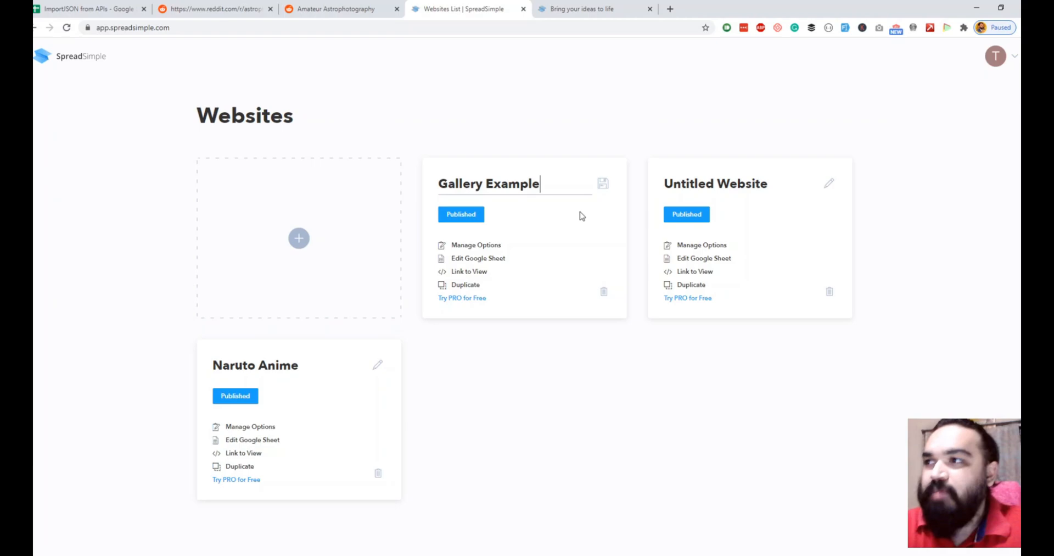
pyautogui.click(603, 183)
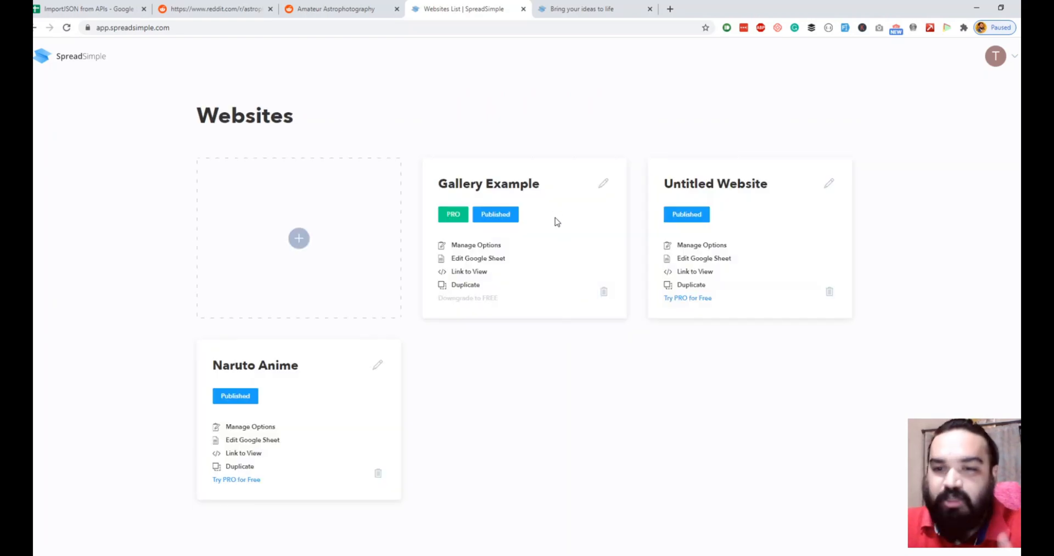
# - Leave the title as Gallery Example and open the site via Manage Options
pyautogui.click(603, 184)
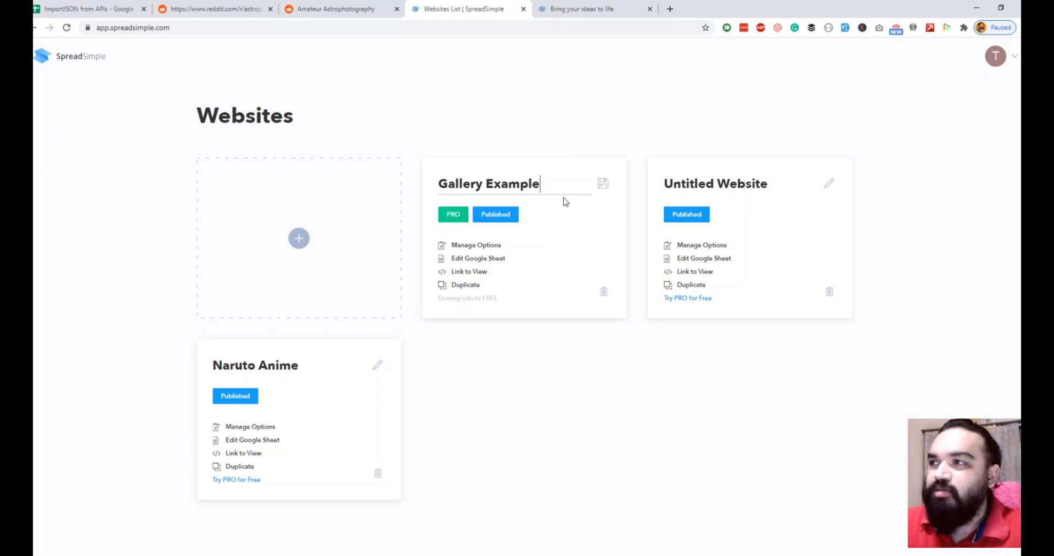
pyautogui.click(603, 184)
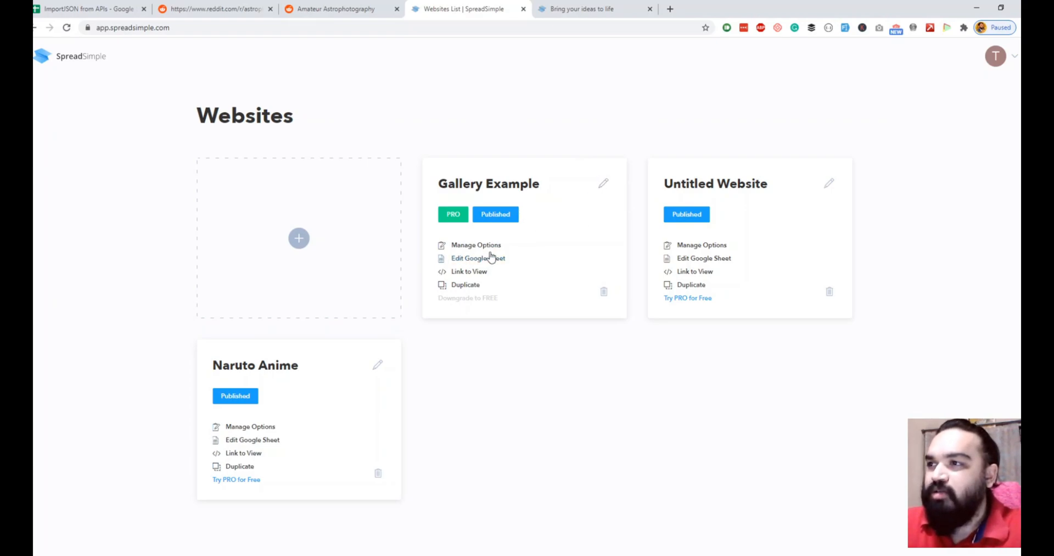
pyautogui.click(477, 245)
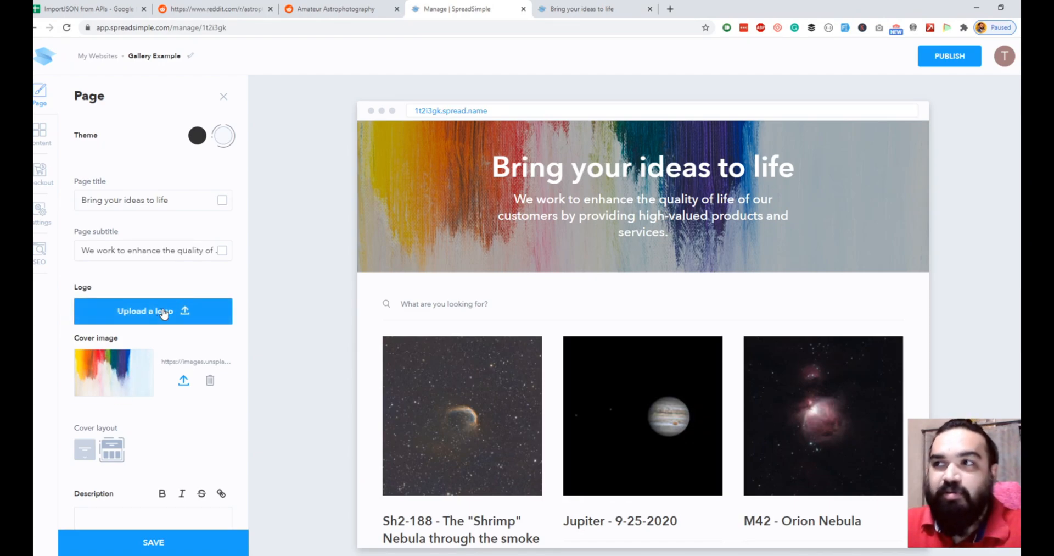
# - Choose the first Cover layout, making the cover a full-height hero image
pyautogui.click(83, 452)
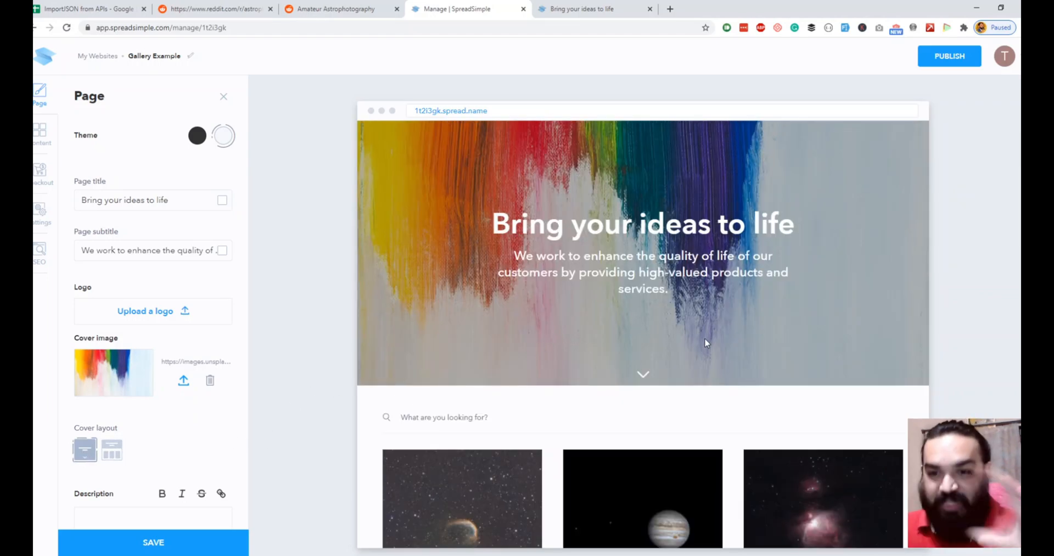
pyautogui.scroll(-3, 150, 433)
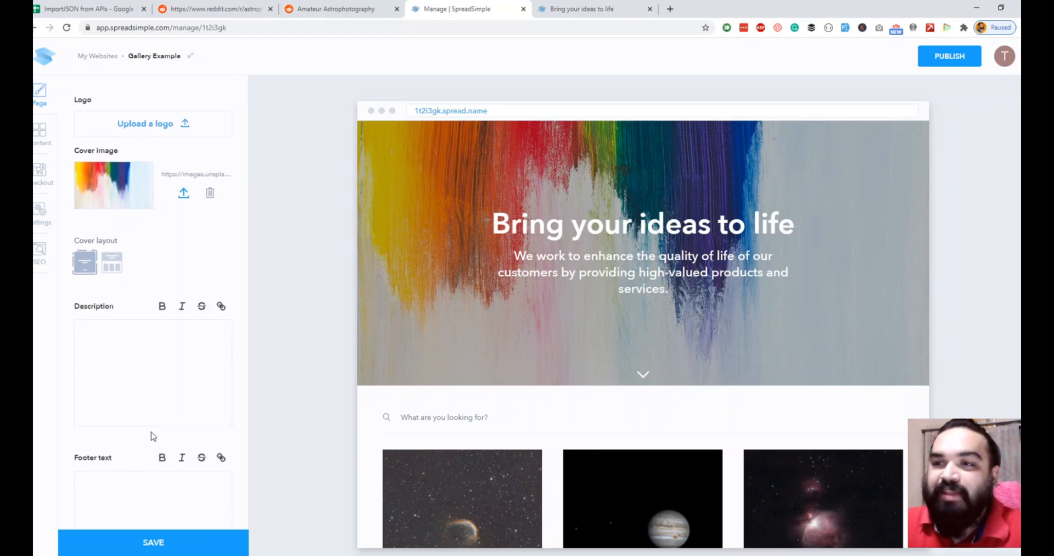
pyautogui.scroll(-2, 151, 433)
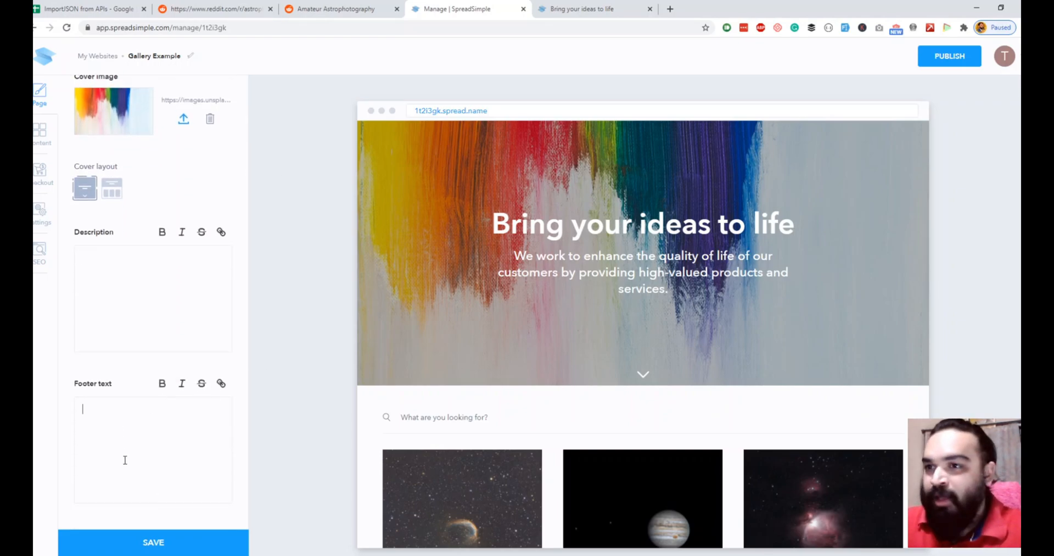
pyautogui.scroll(-2, 753, 510)
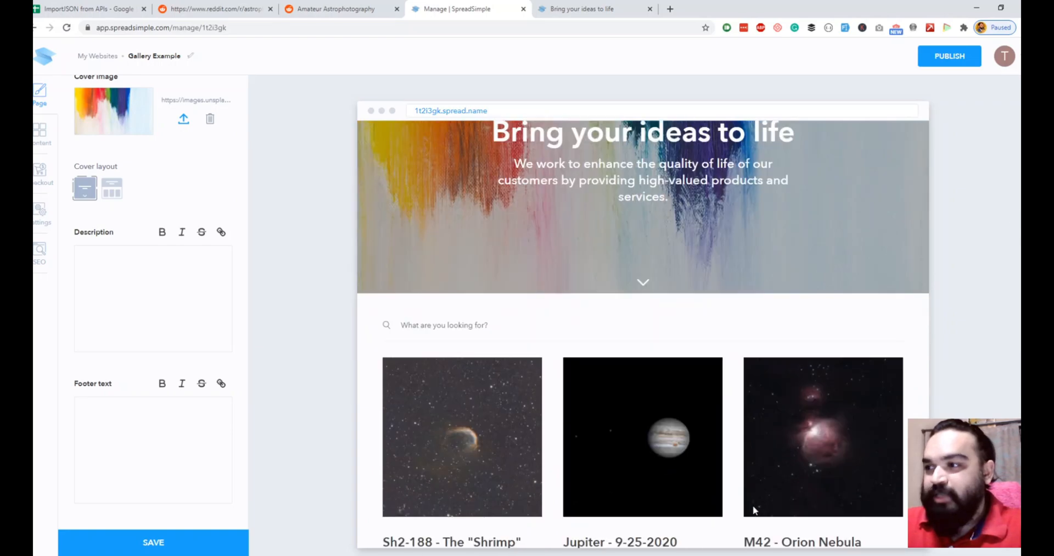
pyautogui.scroll(-2, 723, 506)
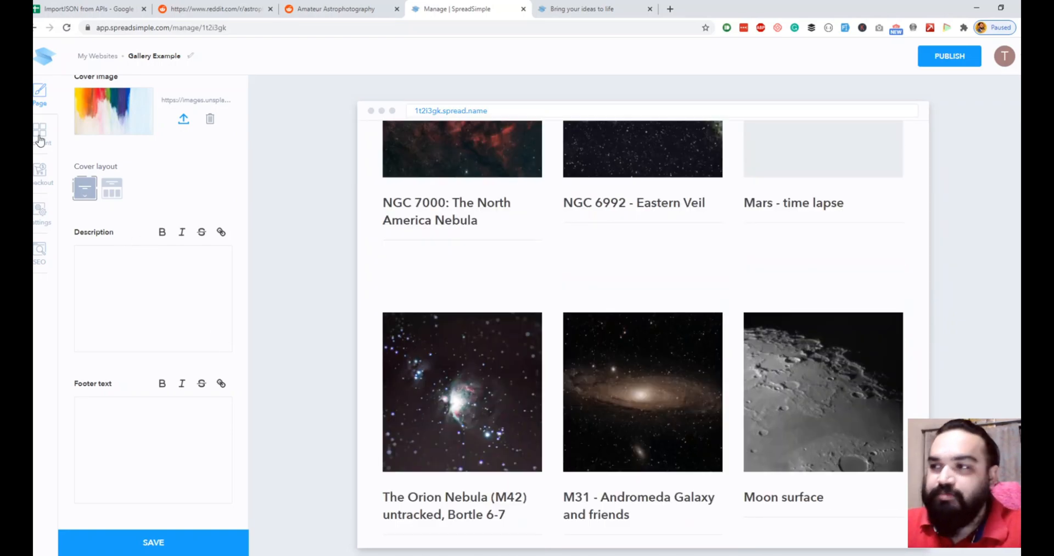
pyautogui.click(39, 139)
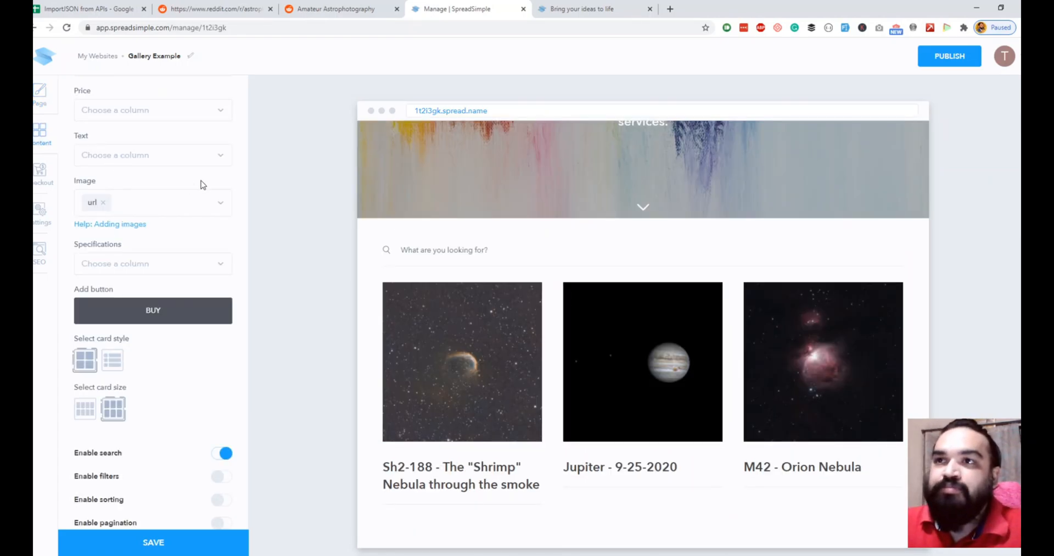
pyautogui.scroll(3, 200, 183)
pyautogui.scroll(2, 189, 206)
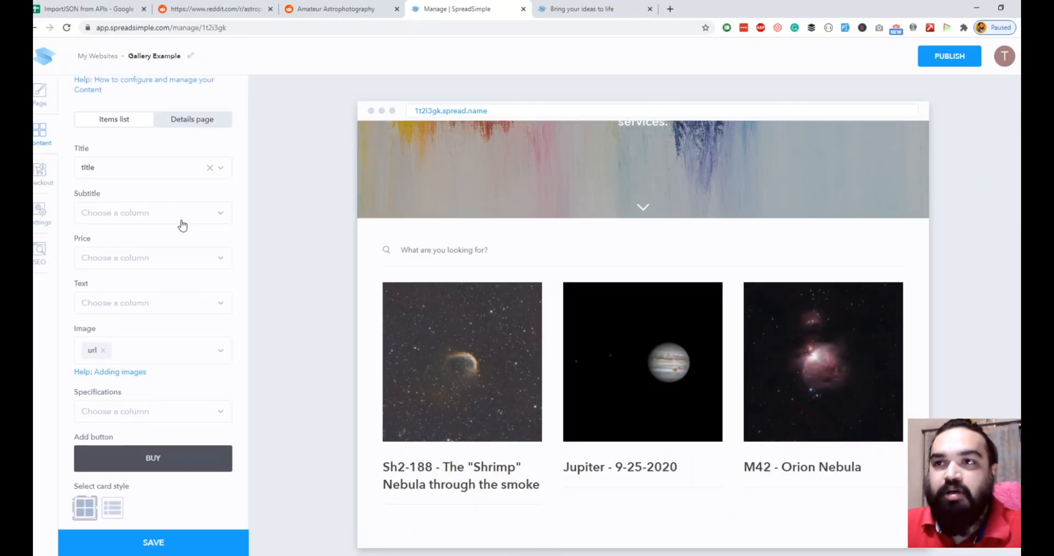
pyautogui.click(183, 217)
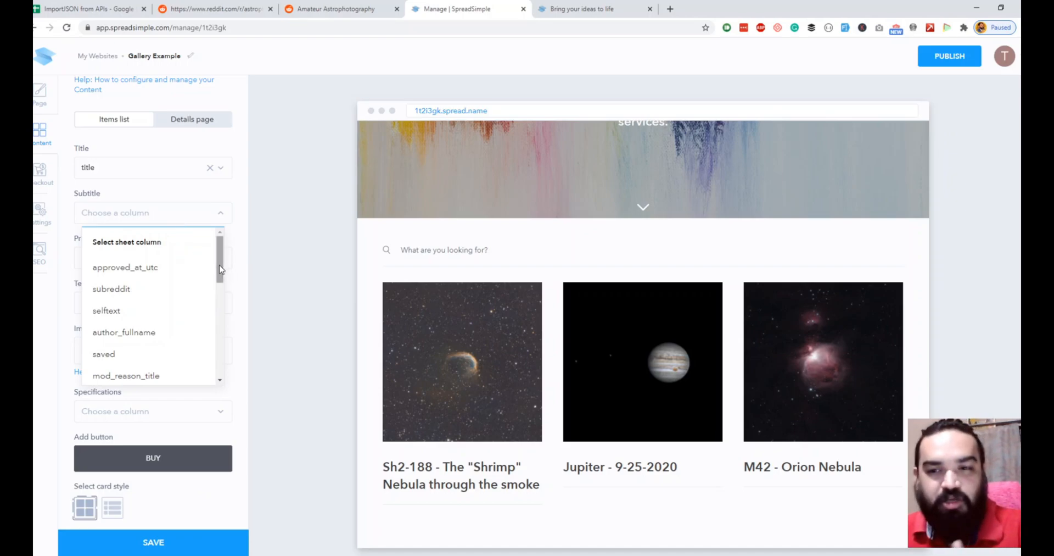
pyautogui.click(243, 299)
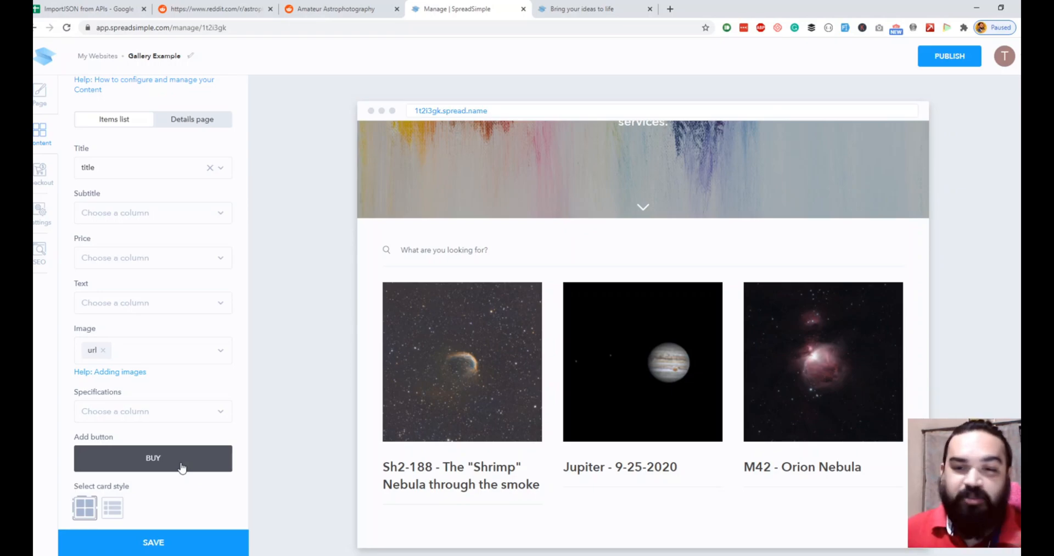
# - Republish the site, review the 'Connect your own domain' instructions, and keep the default address
pyautogui.click(950, 56)
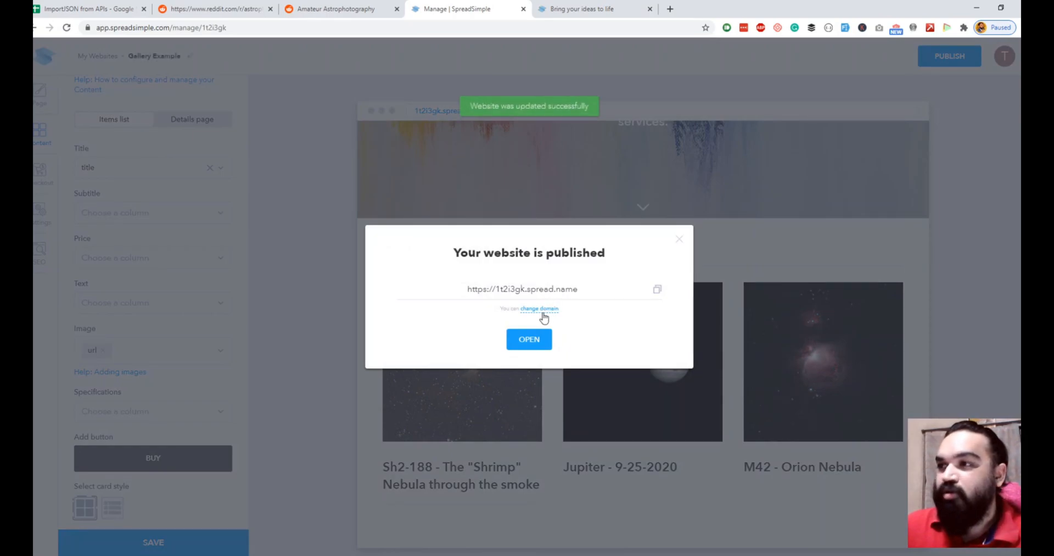
pyautogui.click(544, 309)
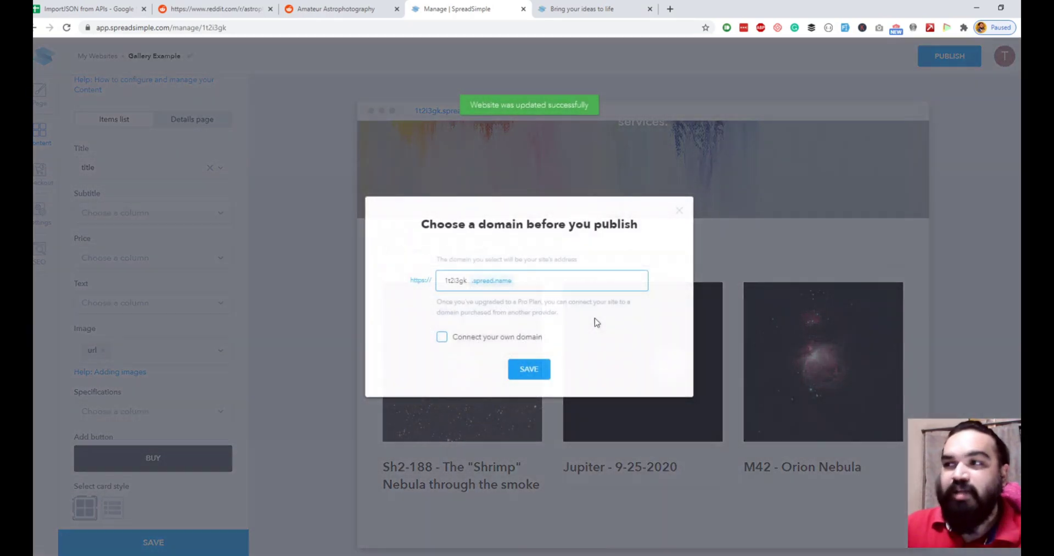
pyautogui.click(484, 338)
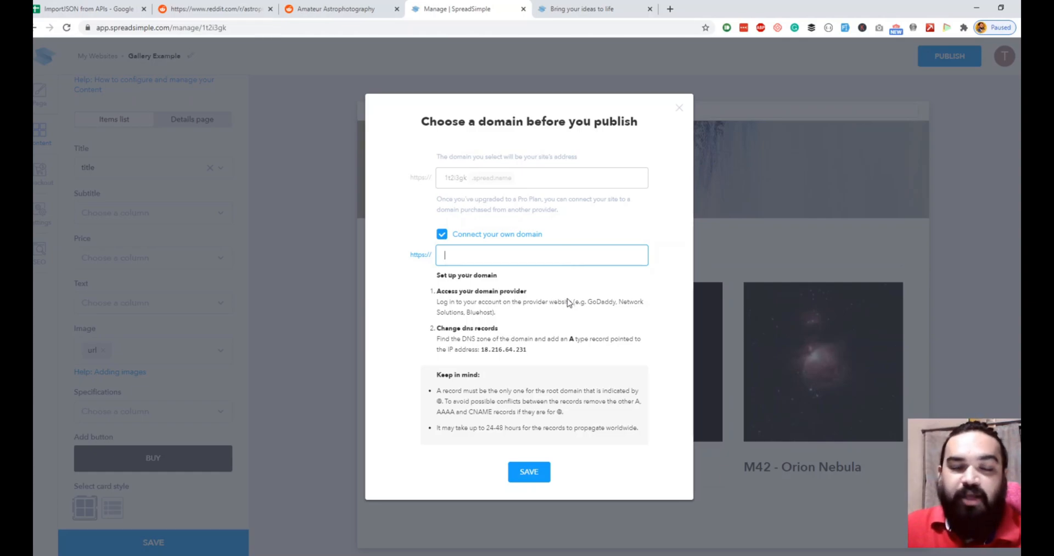
pyautogui.click(677, 109)
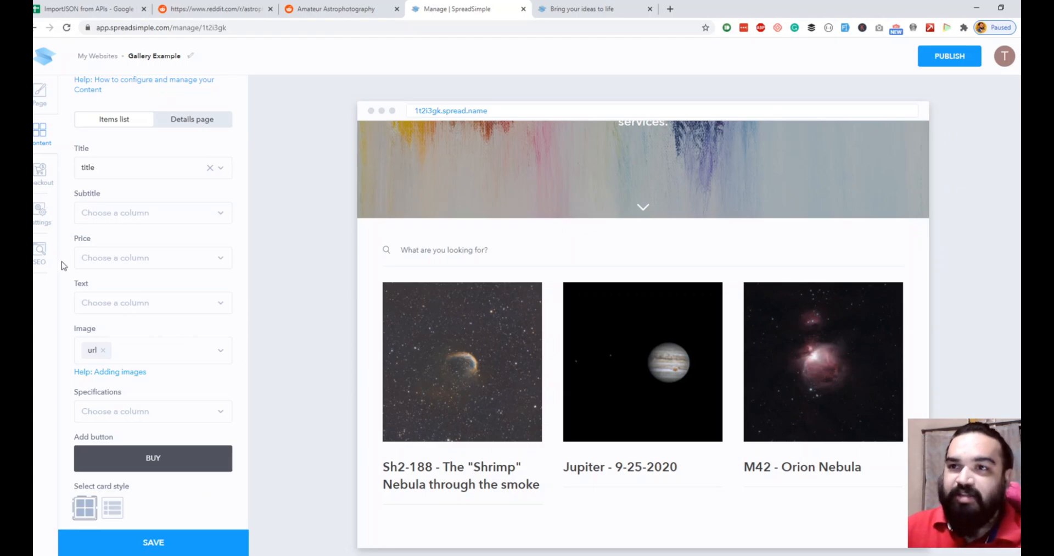
# - Review the SEO meta title options, then bring up the general site settings with the embed code
pyautogui.click(39, 253)
pyautogui.click(87, 273)
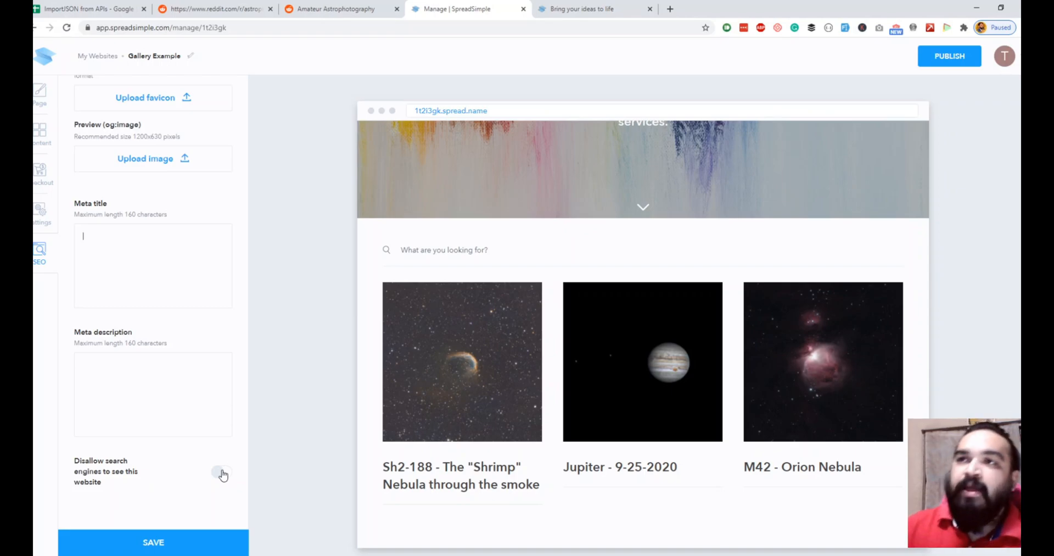
pyautogui.scroll(3, 163, 170)
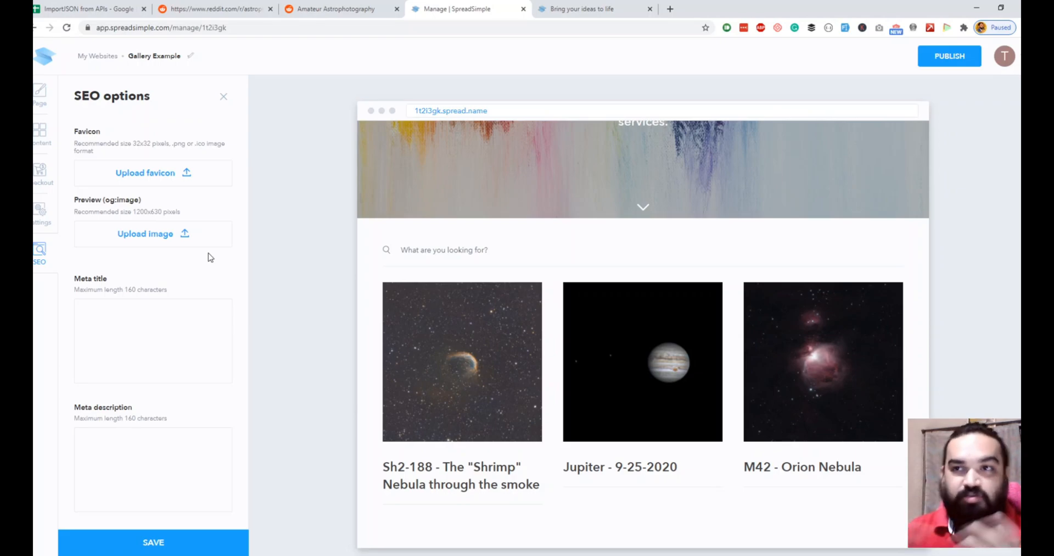
pyautogui.click(38, 214)
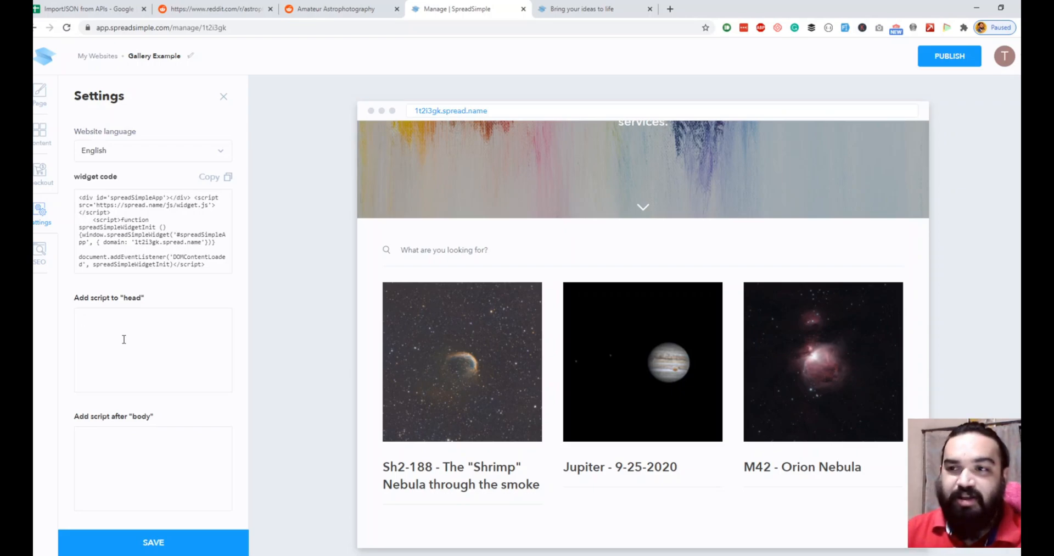
pyautogui.click(147, 429)
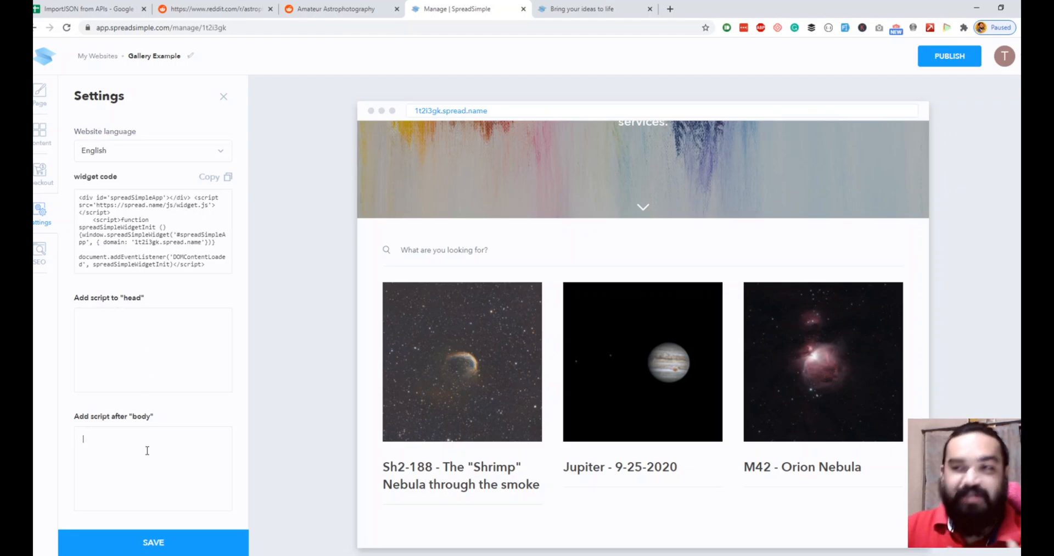
pyautogui.scroll(-1, 147, 452)
pyautogui.scroll(-2, 147, 448)
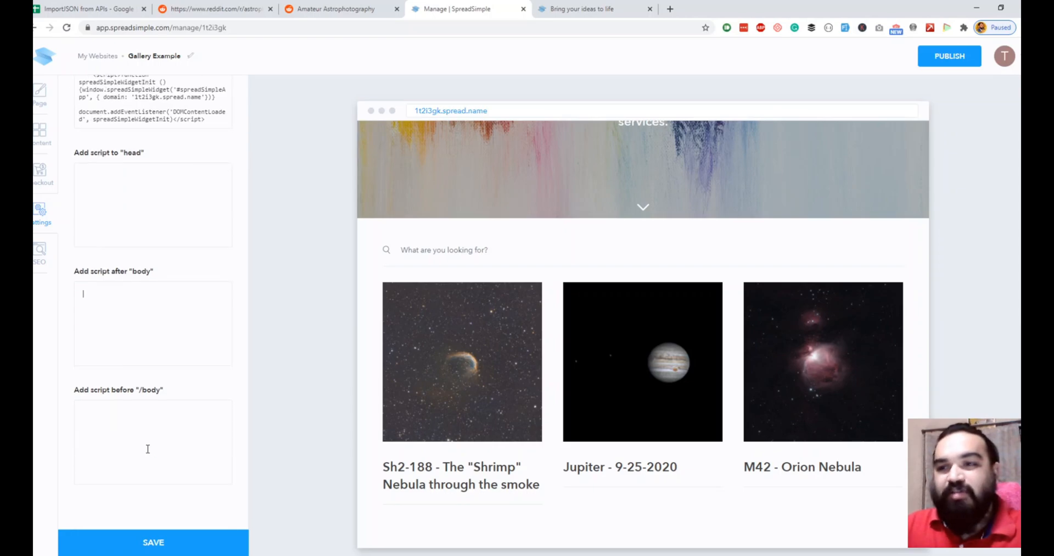
pyautogui.scroll(5, 147, 449)
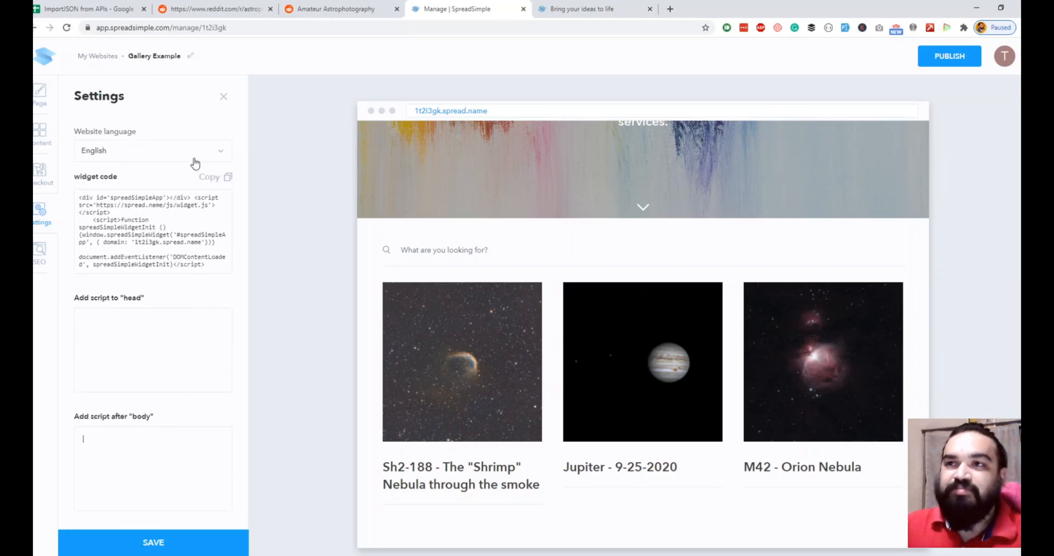
pyautogui.moveTo(108, 255); pyautogui.dragTo(206, 264)
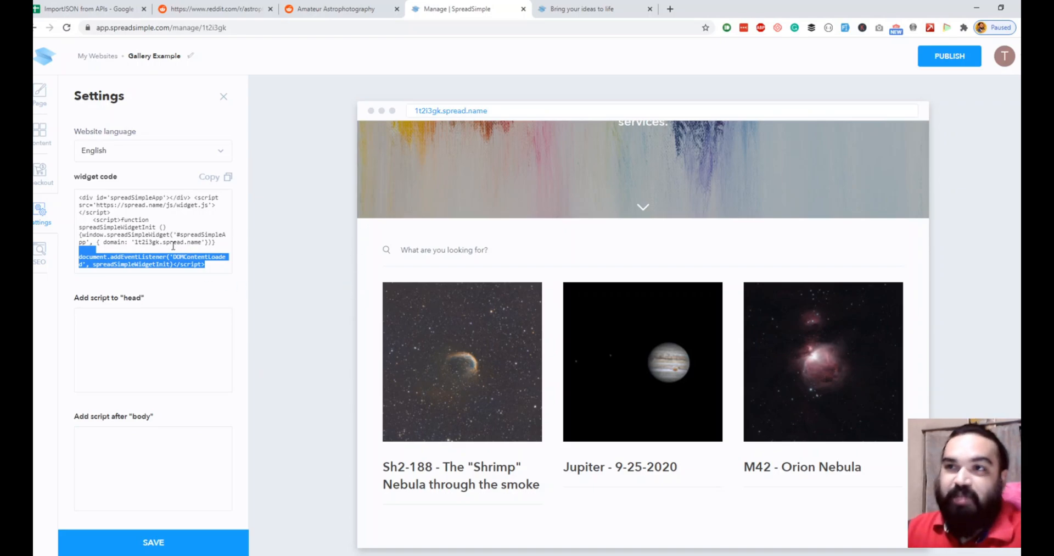
pyautogui.moveTo(221, 242); pyautogui.dragTo(93, 220)
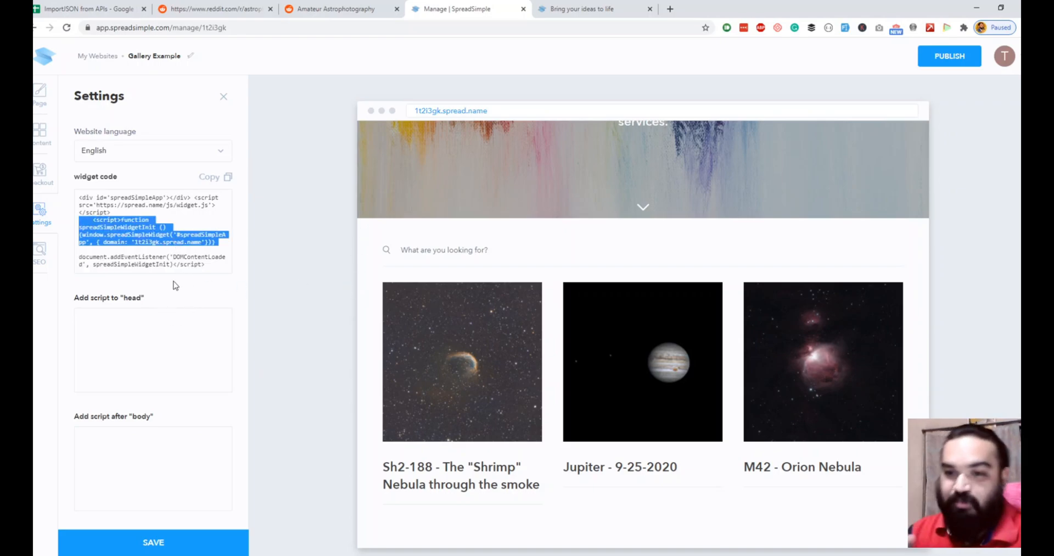